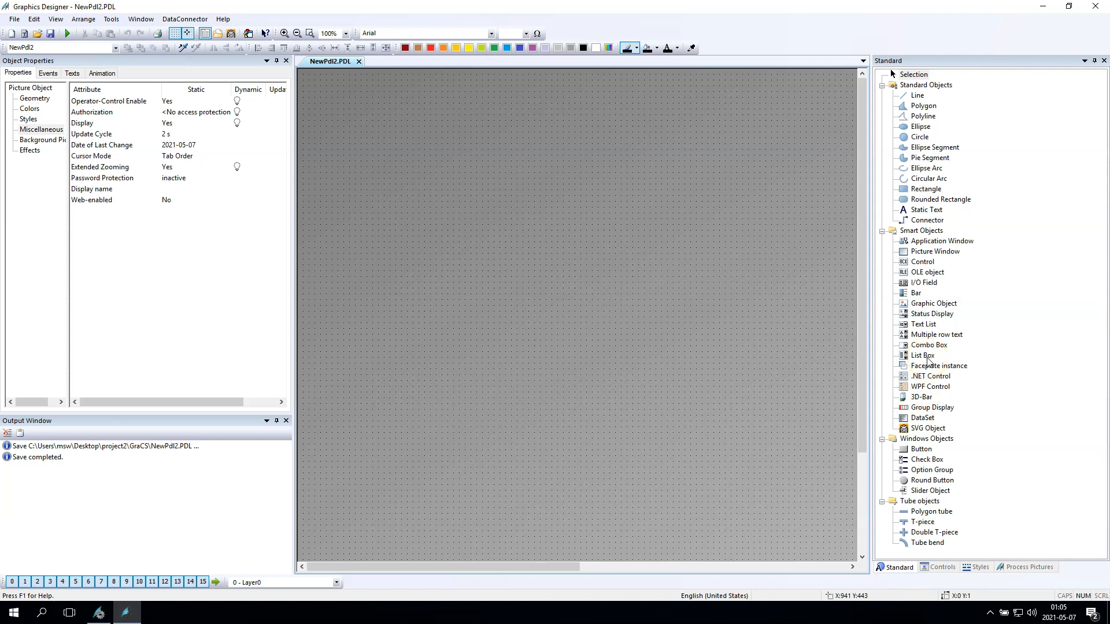
# - Draw a vertical slider object about 60 by 630 in the picture and connect it to the STATUS_DRIVE tag from the internal Test group
pyautogui.click(930, 491)
pyautogui.moveTo(326, 84); pyautogui.dragTo(362, 450)
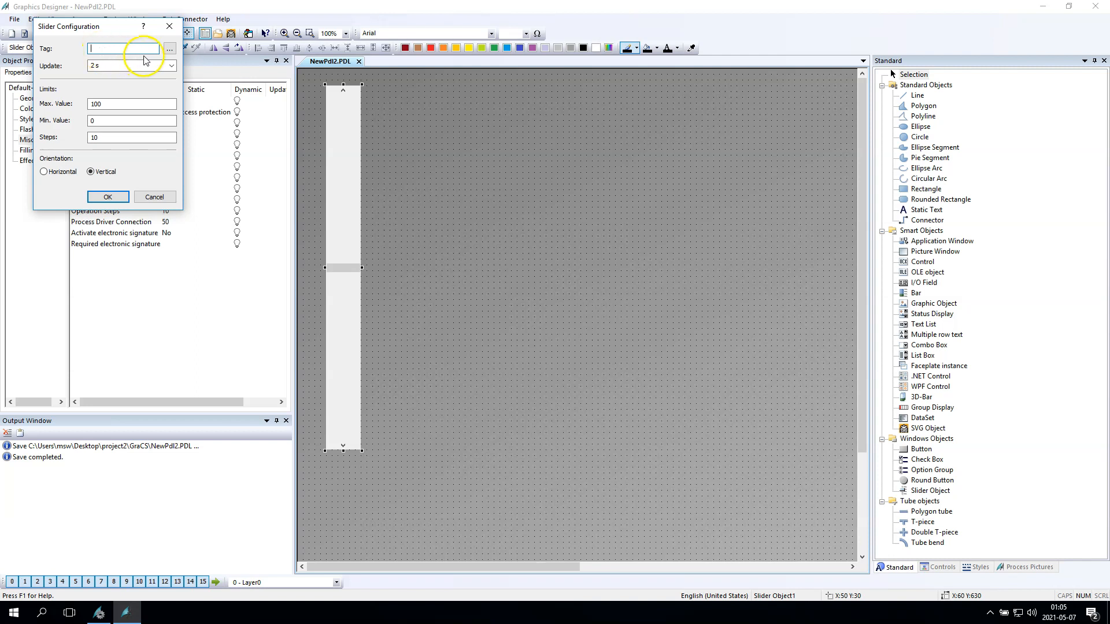
pyautogui.click(169, 48)
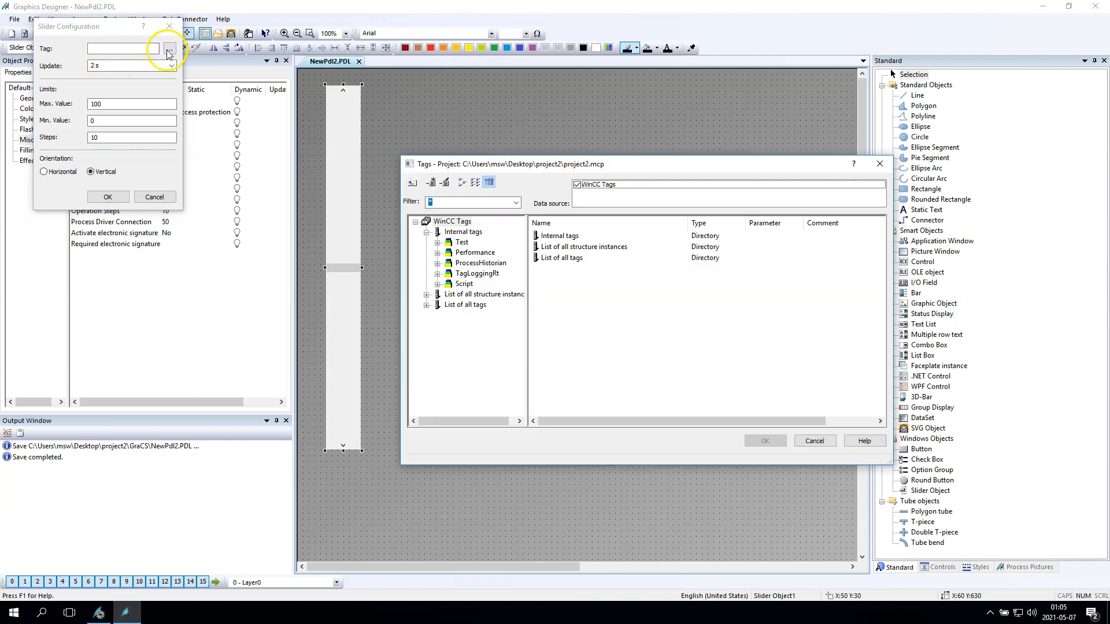
pyautogui.doubleClick(546, 235)
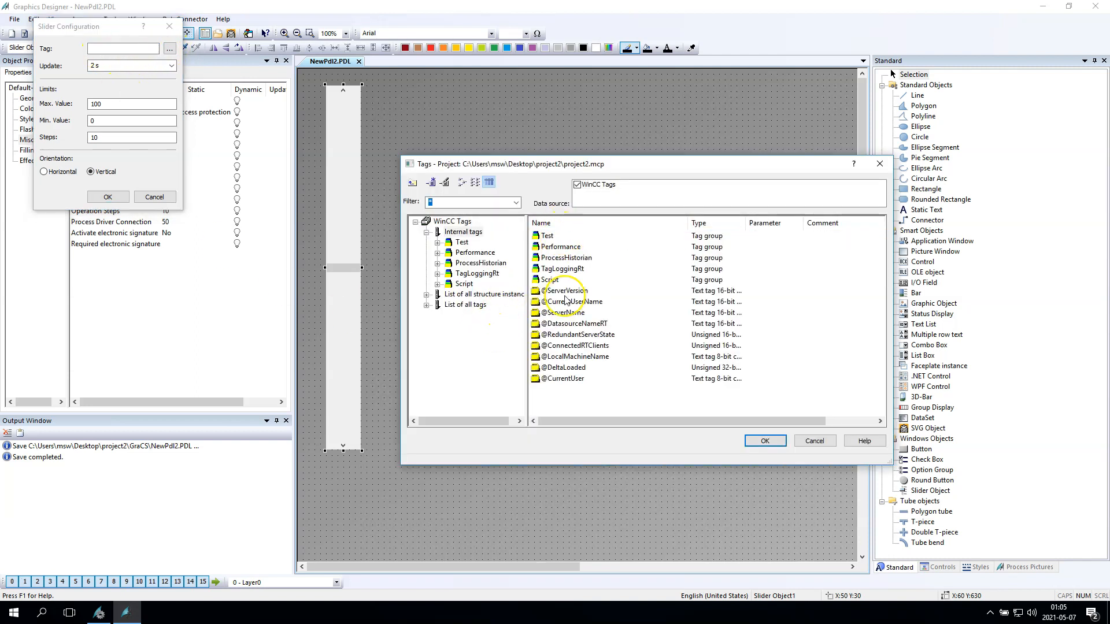
pyautogui.doubleClick(547, 235)
pyautogui.moveTo(747, 224); pyautogui.dragTo(816, 223)
pyautogui.click(581, 237)
pyautogui.click(765, 440)
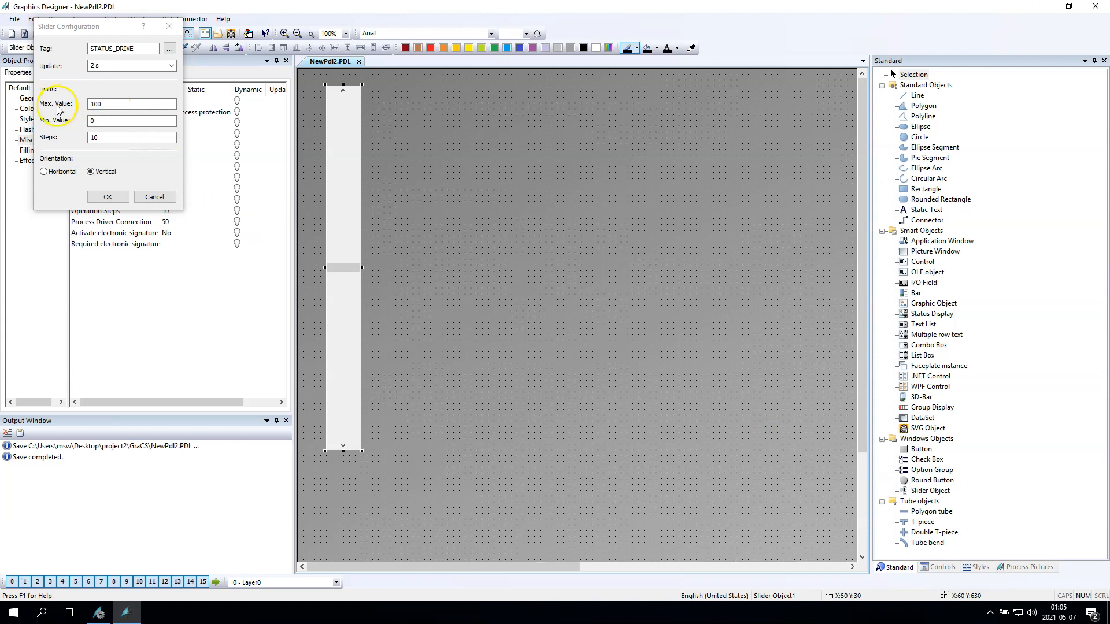
# - Set the slider's maximum value to 1500 and steps to 100, copy its tag name, and accept the configuration
pyautogui.doubleClick(98, 104)
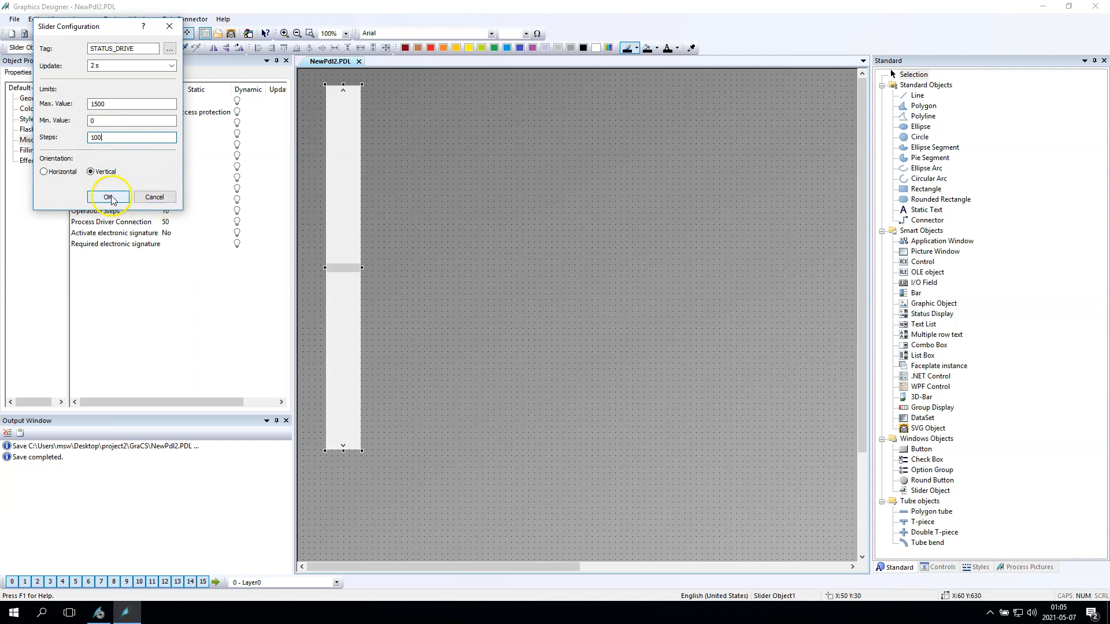
pyautogui.moveTo(141, 47); pyautogui.dragTo(66, 43)
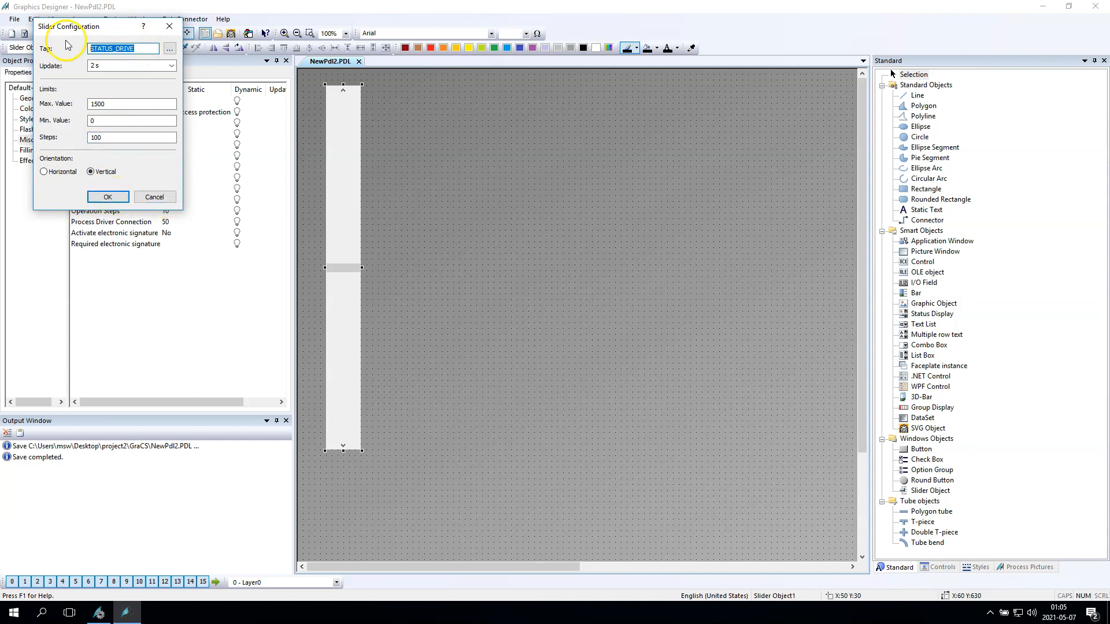
pyautogui.click(108, 196)
pyautogui.click(469, 155)
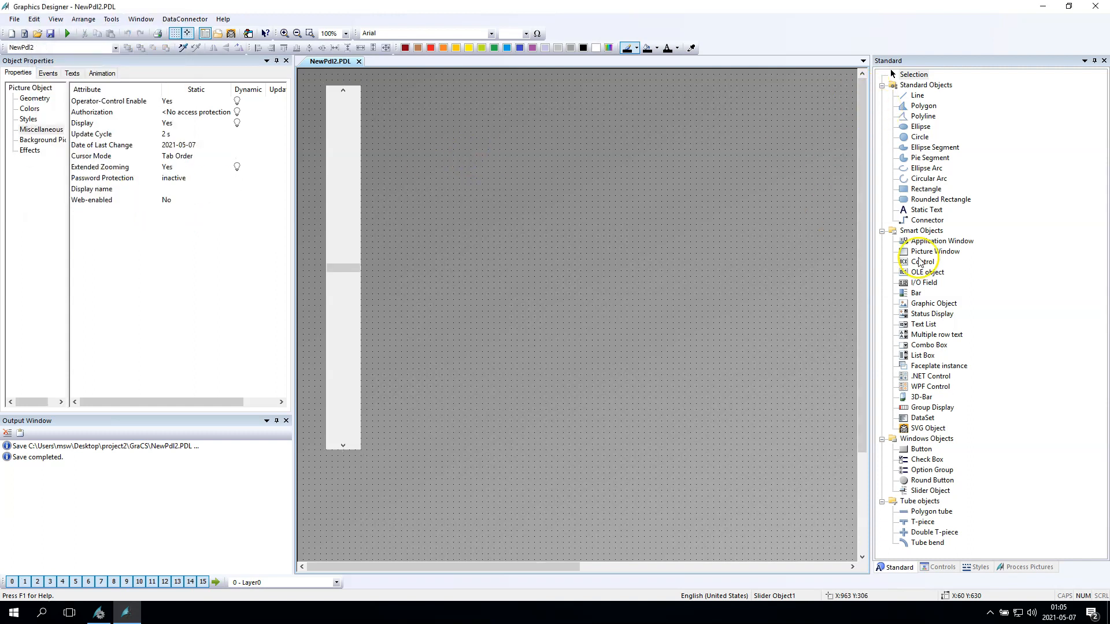
# - Draw an I/O field about 200 by 80 beside the slider's upper end and connect it to STATUS_DRIVE
pyautogui.click(928, 285)
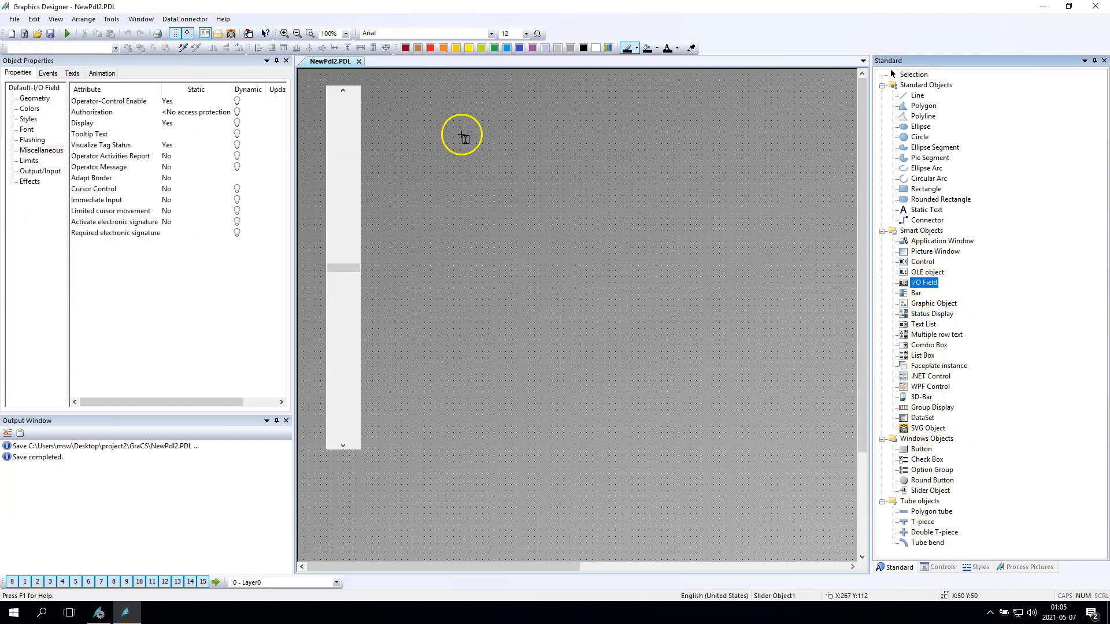
pyautogui.moveTo(383, 86)
pyautogui.mouseDown()
pyautogui.moveTo(397, 120)
pyautogui.moveTo(500, 133)
pyautogui.mouseUp()
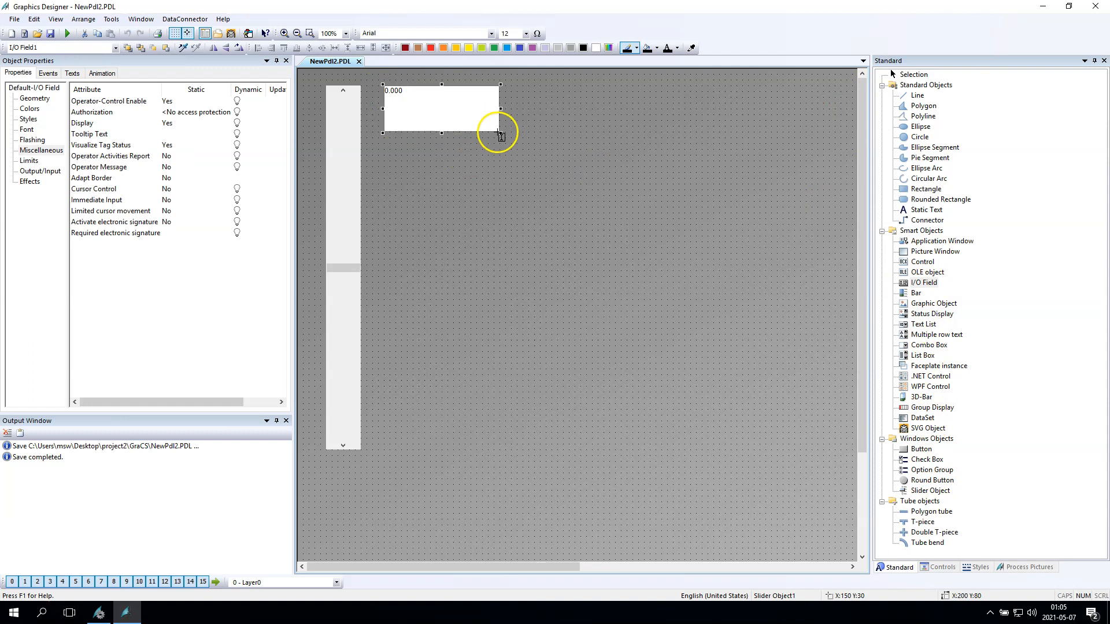
pyautogui.hotkey('ctrl', 'v')
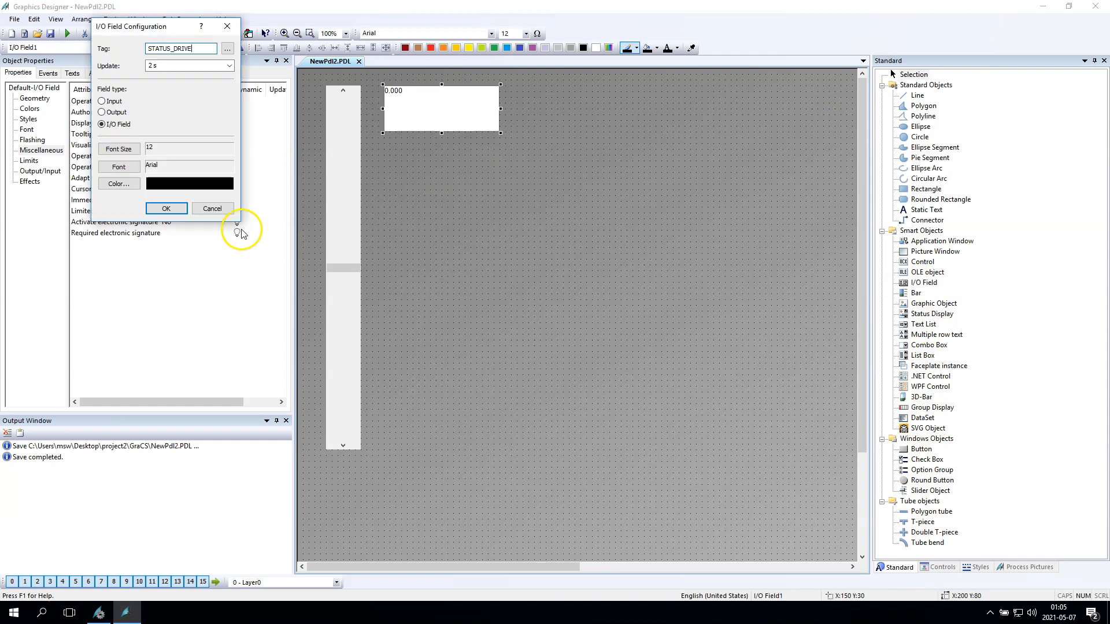
pyautogui.click(167, 209)
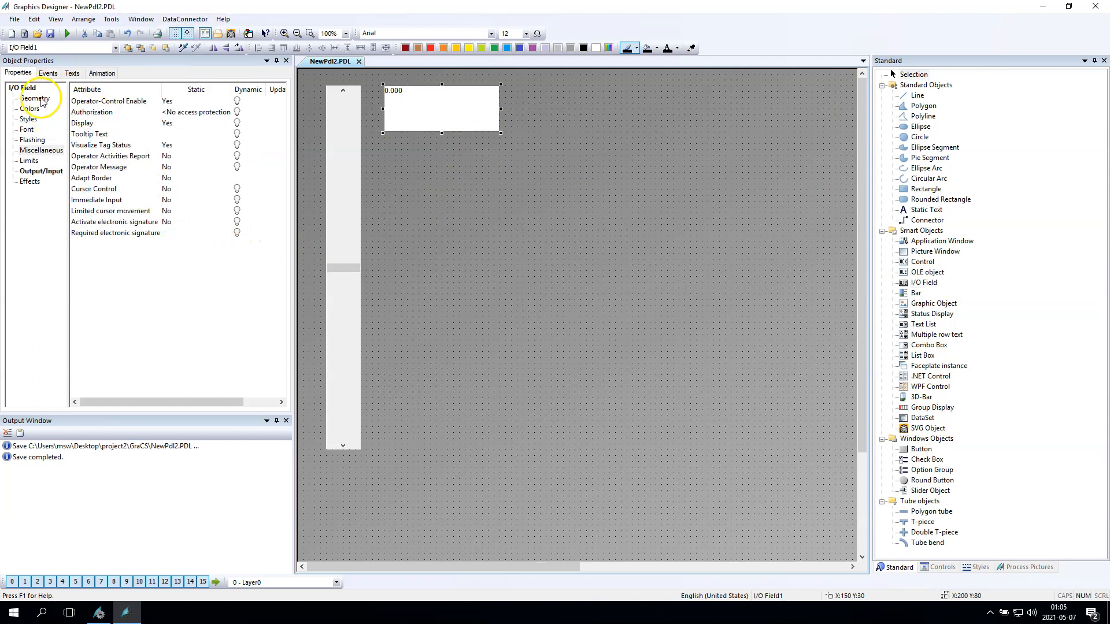
# - Center the I/O field's text in both X and Y alignment and set its font size to 36
pyautogui.click(27, 129)
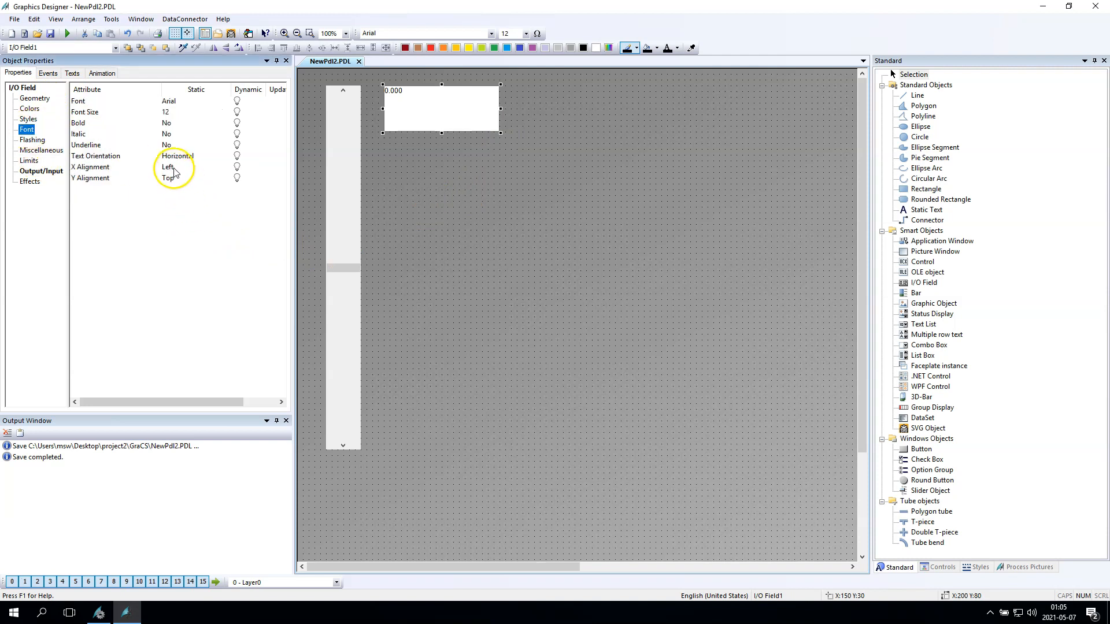
pyautogui.doubleClick(168, 167)
pyautogui.click(172, 184)
pyautogui.doubleClick(171, 180)
pyautogui.click(177, 199)
pyautogui.click(526, 33)
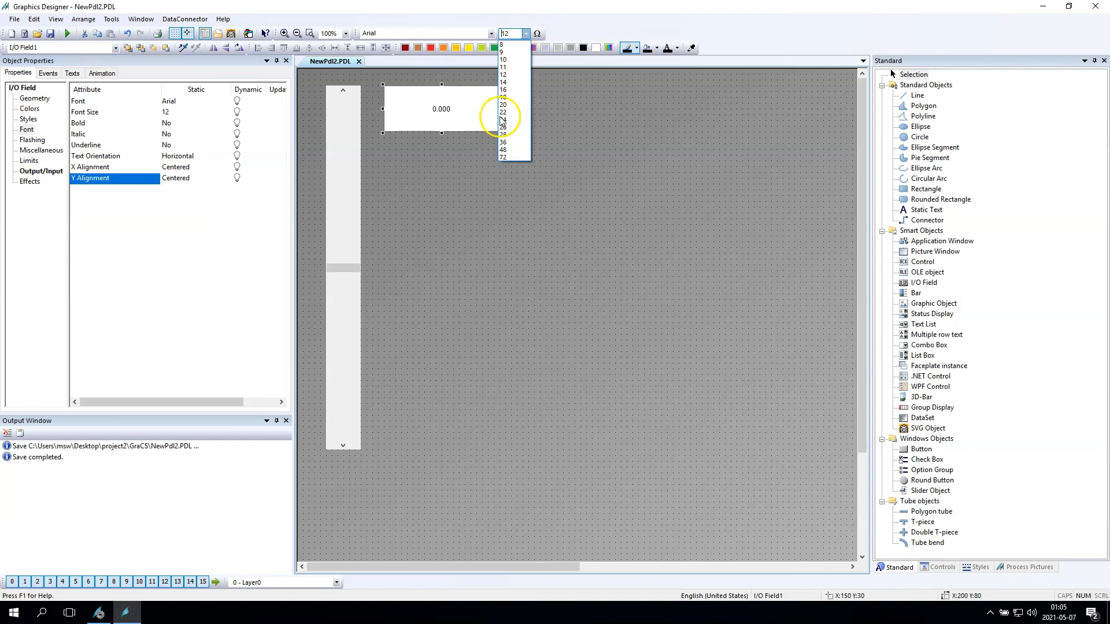
pyautogui.click(509, 143)
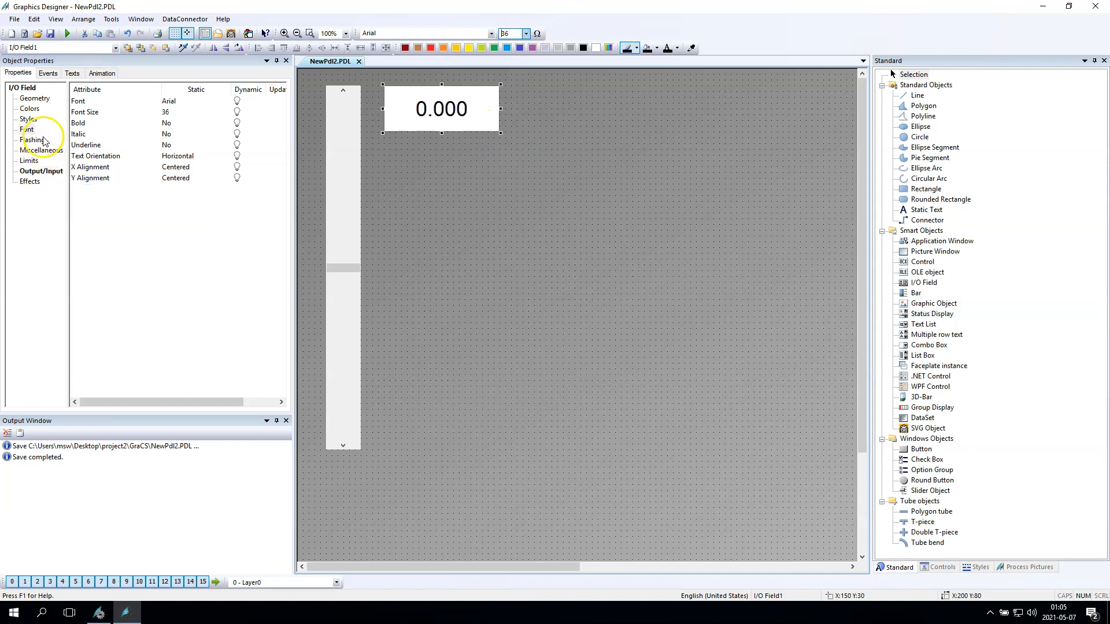
# - Set the I/O field's output format to 9999 and save the picture
pyautogui.click(41, 171)
pyautogui.doubleClick(207, 145)
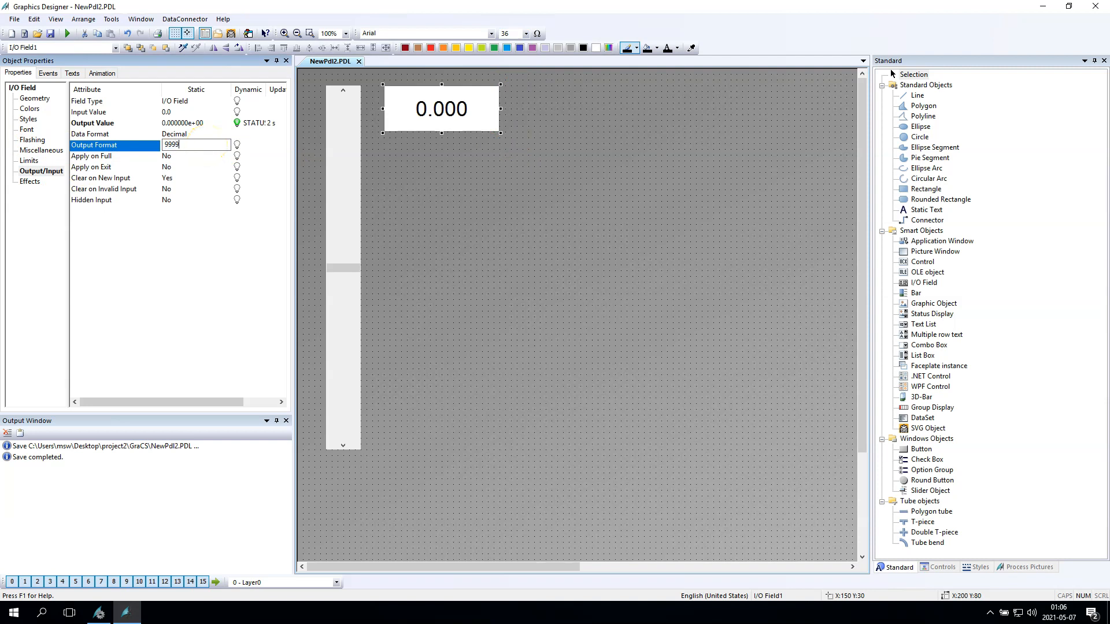
pyautogui.write('9999')
pyautogui.press('Return')
pyautogui.click(463, 235)
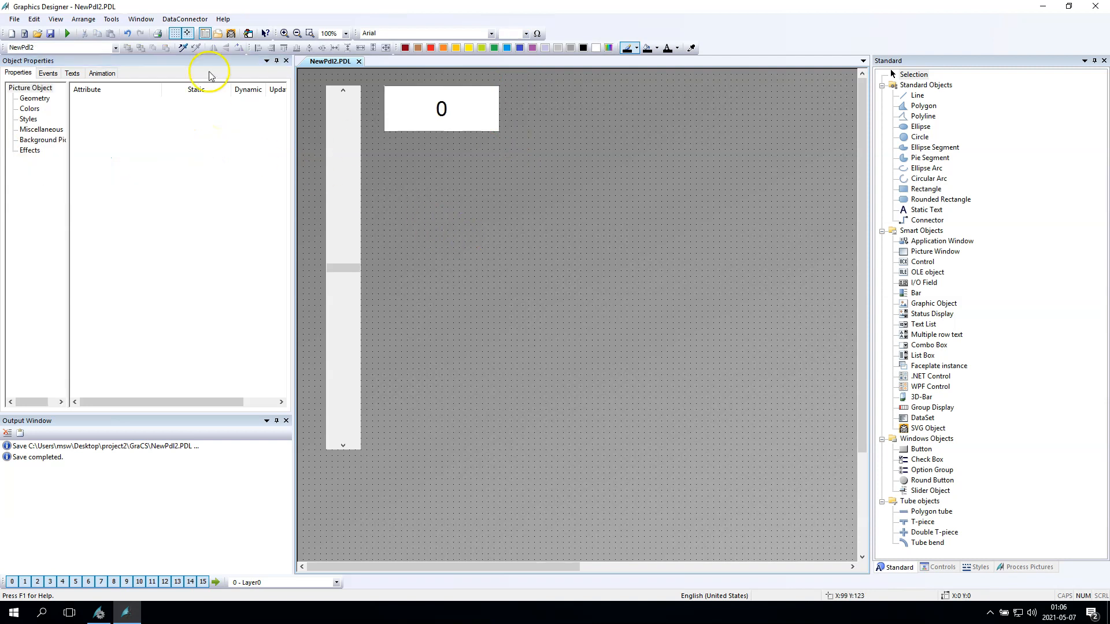
pyautogui.click(50, 35)
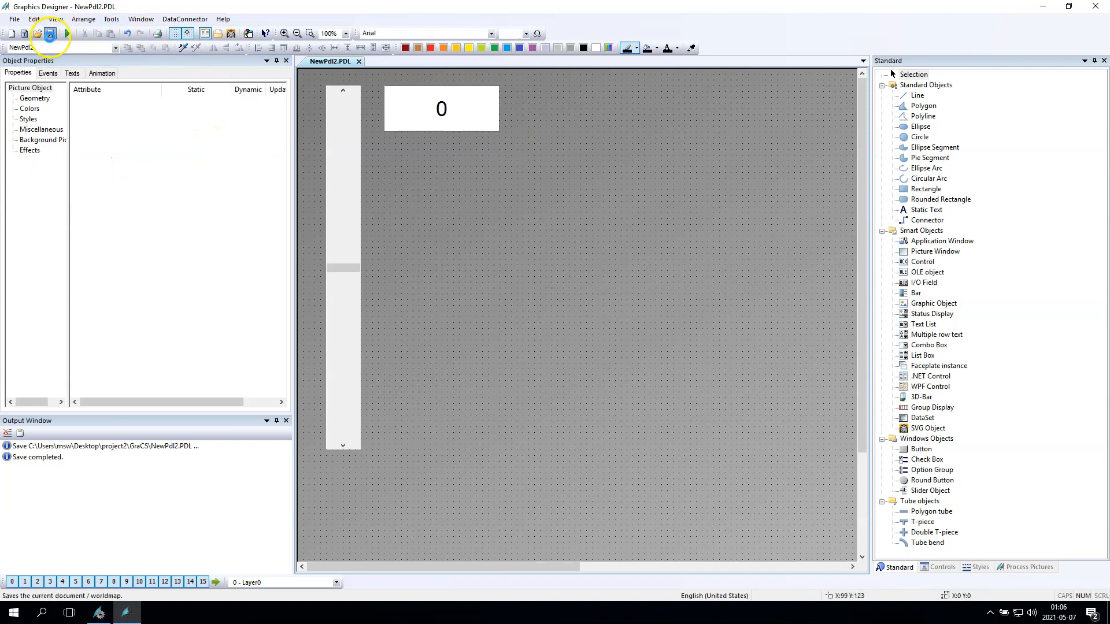
# - Try a horizontal alignment for the slider with its width stretched to about 800, and undo both changes
pyautogui.click(351, 131)
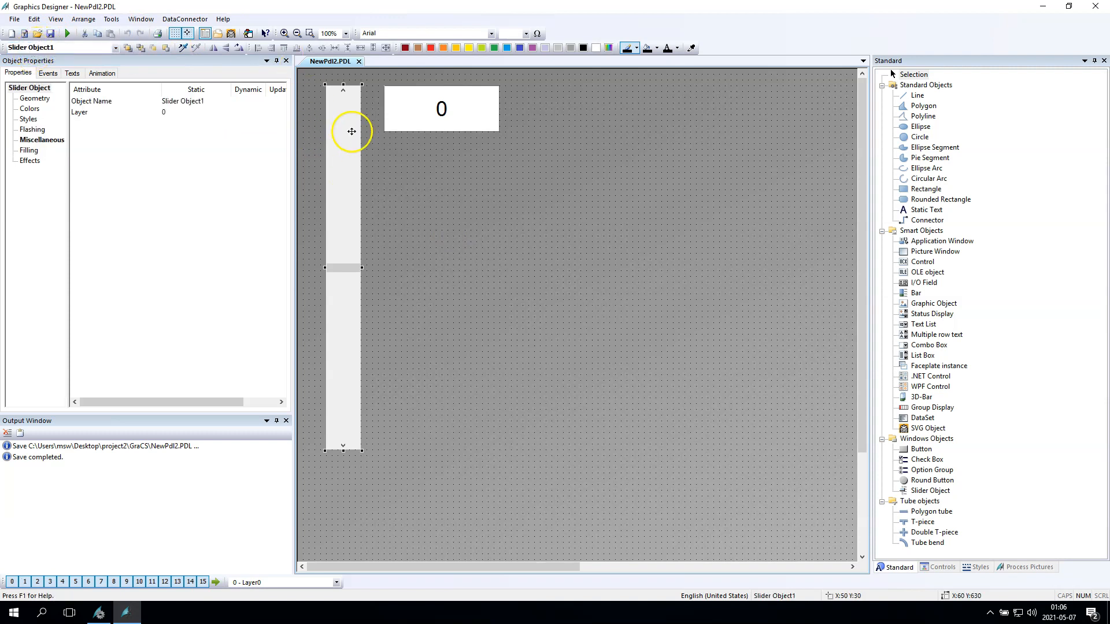
pyautogui.click(35, 98)
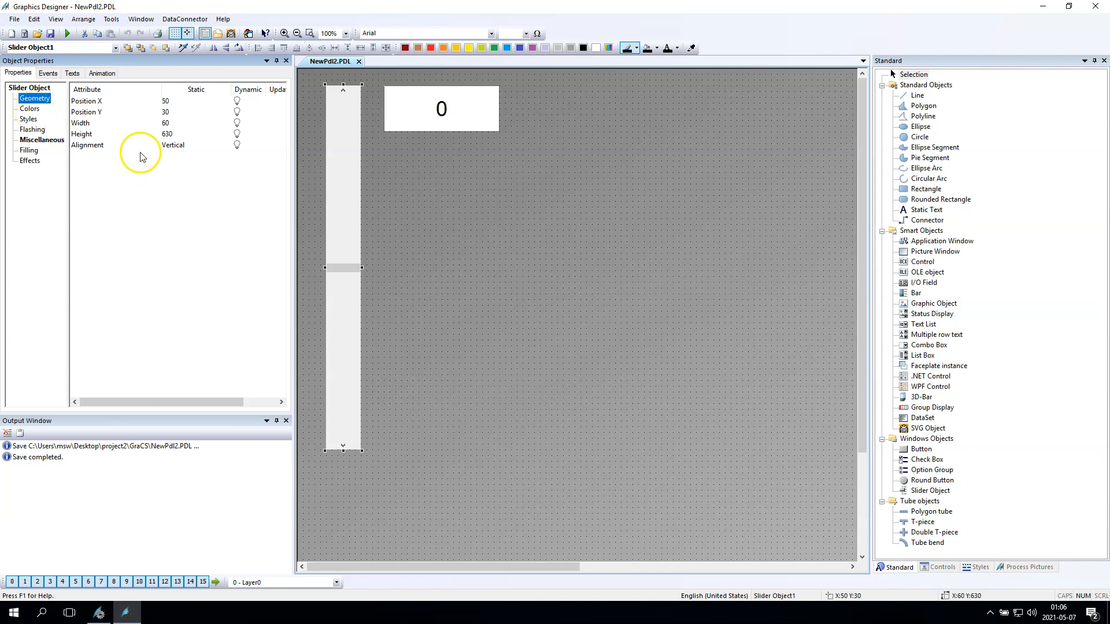
pyautogui.doubleClick(116, 145)
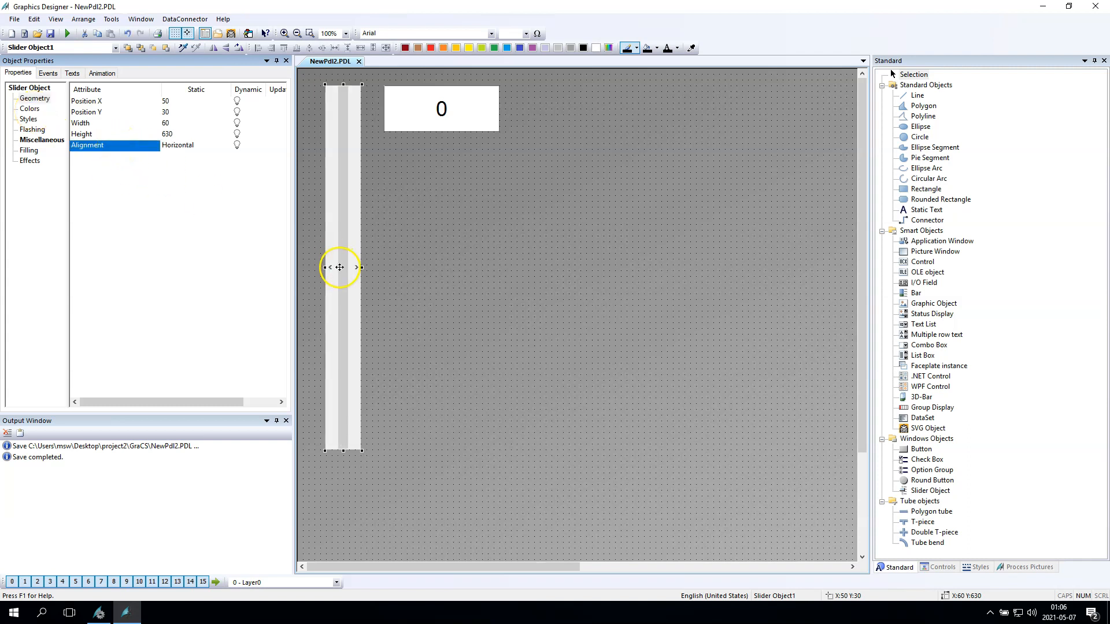
pyautogui.moveTo(362, 267); pyautogui.dragTo(793, 233)
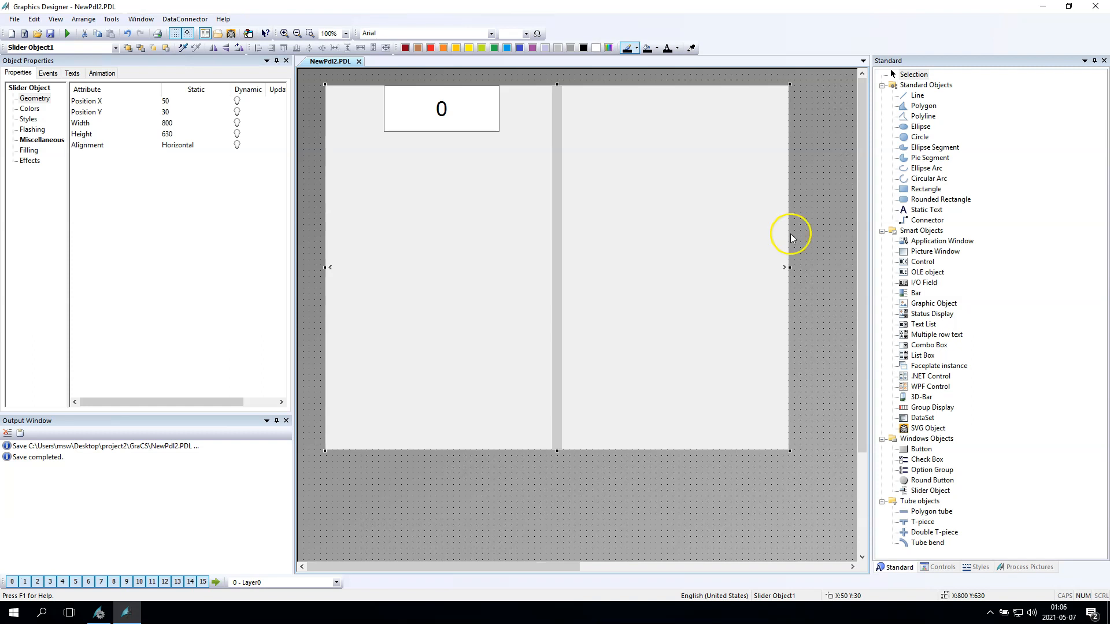
pyautogui.hotkey('ctrl', 'z')
pyautogui.hotkey('ctrl', 'z')
# - Turn off the slider's Global Color Scheme and set its WinCC Style to Global
pyautogui.click(343, 174)
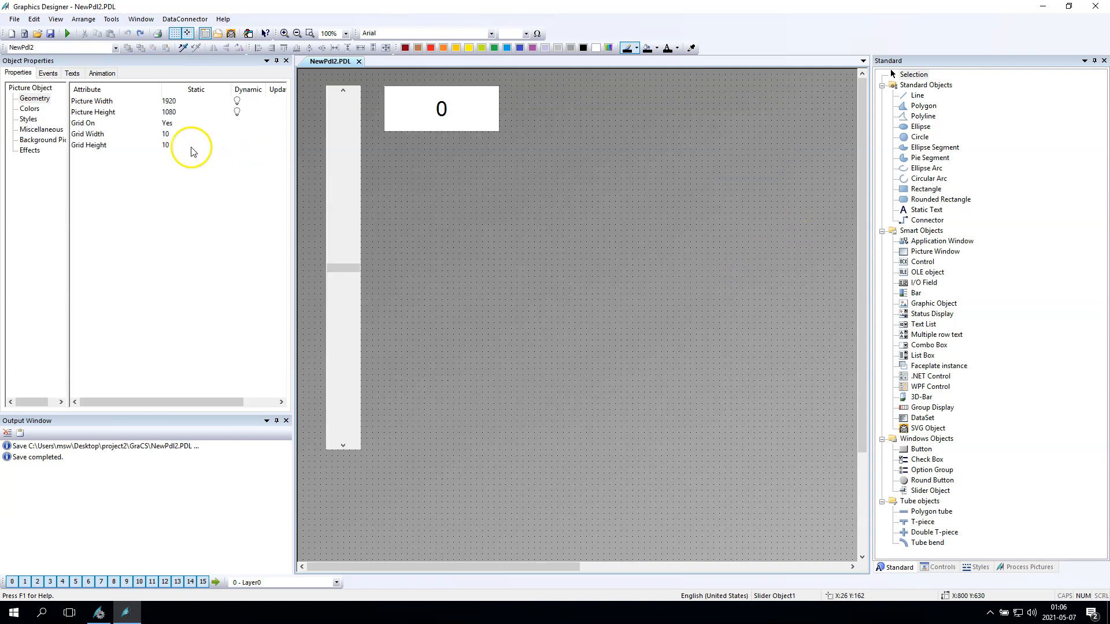
pyautogui.click(29, 161)
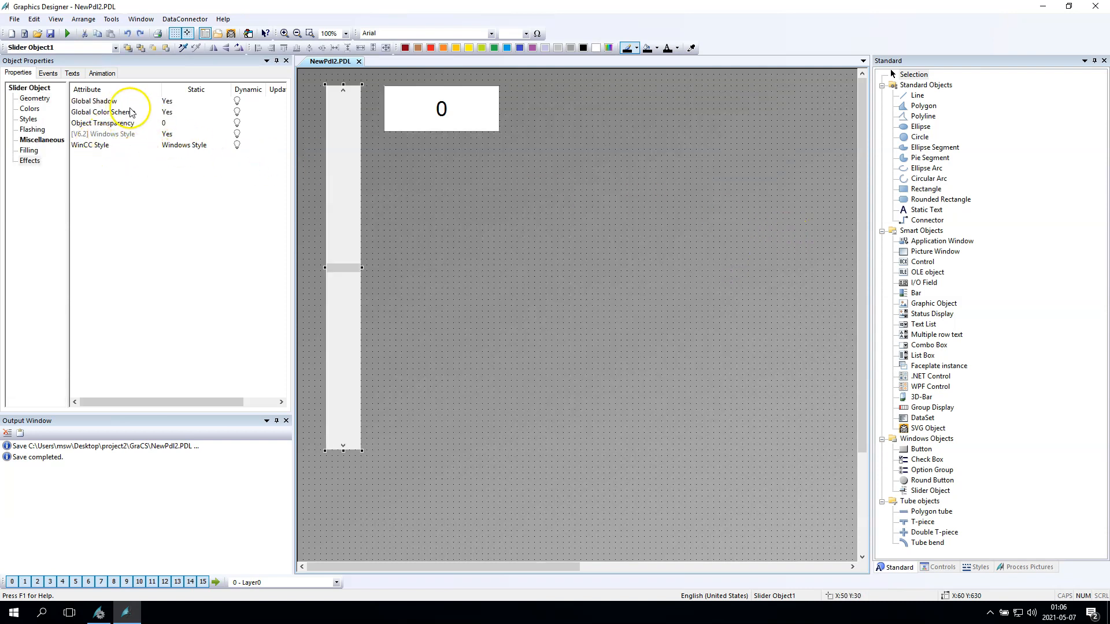
pyautogui.doubleClick(175, 114)
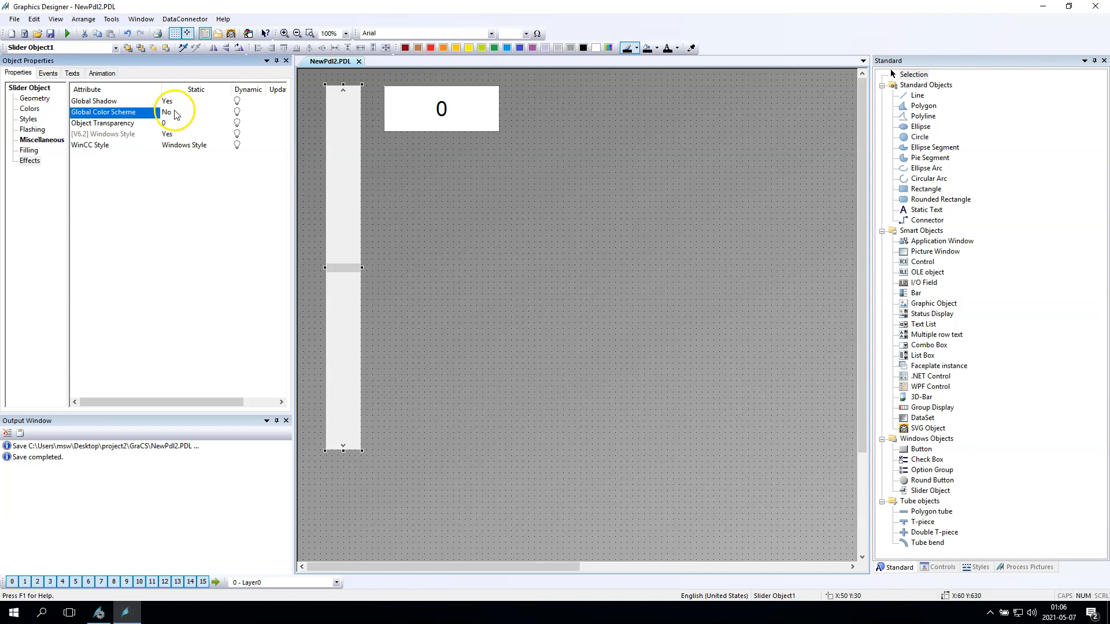
pyautogui.click(184, 145)
pyautogui.click(185, 146)
pyautogui.click(195, 166)
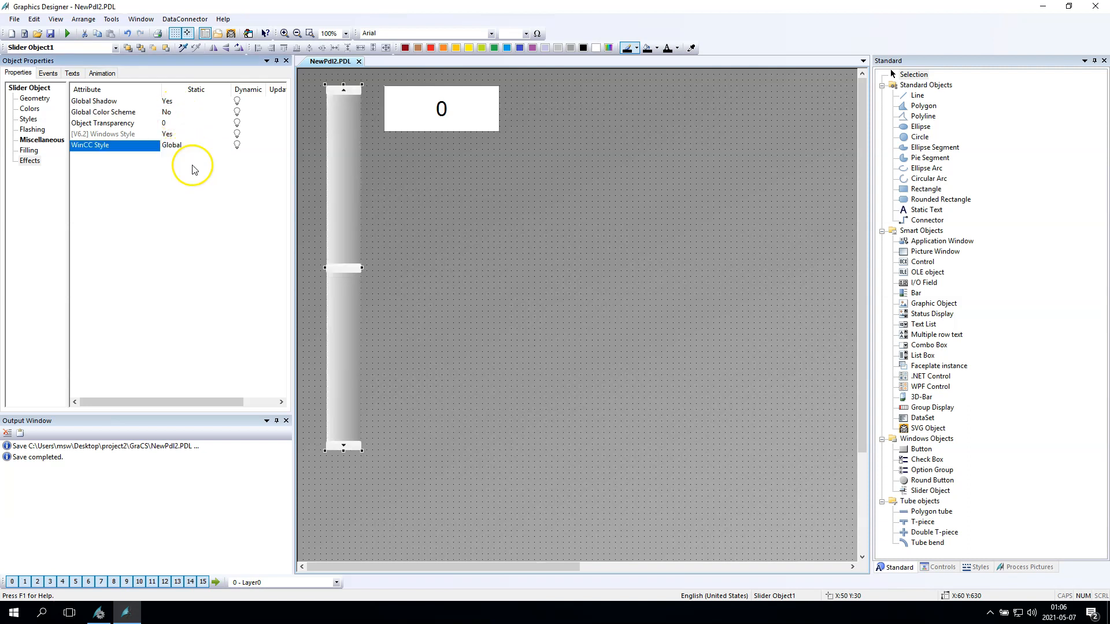
pyautogui.click(37, 152)
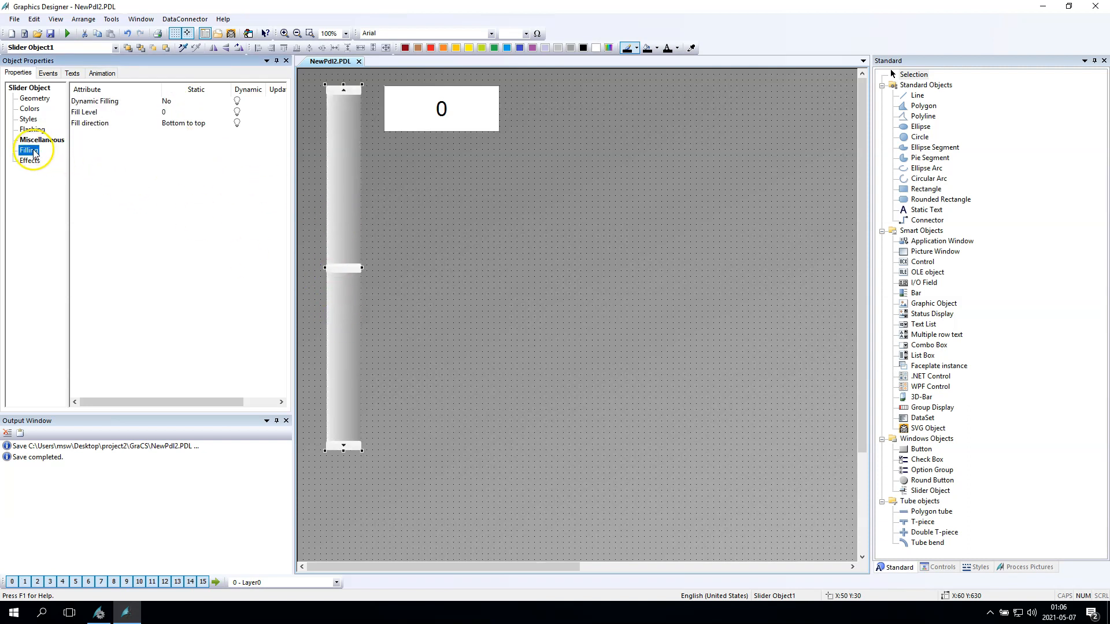
pyautogui.click(33, 142)
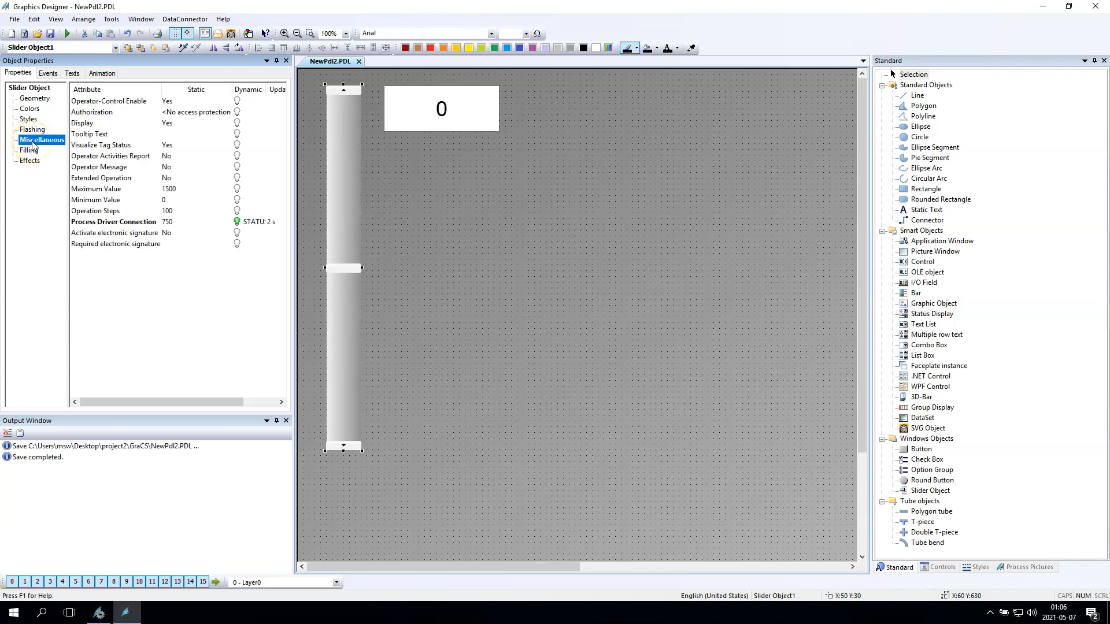
pyautogui.click(31, 128)
pyautogui.click(29, 119)
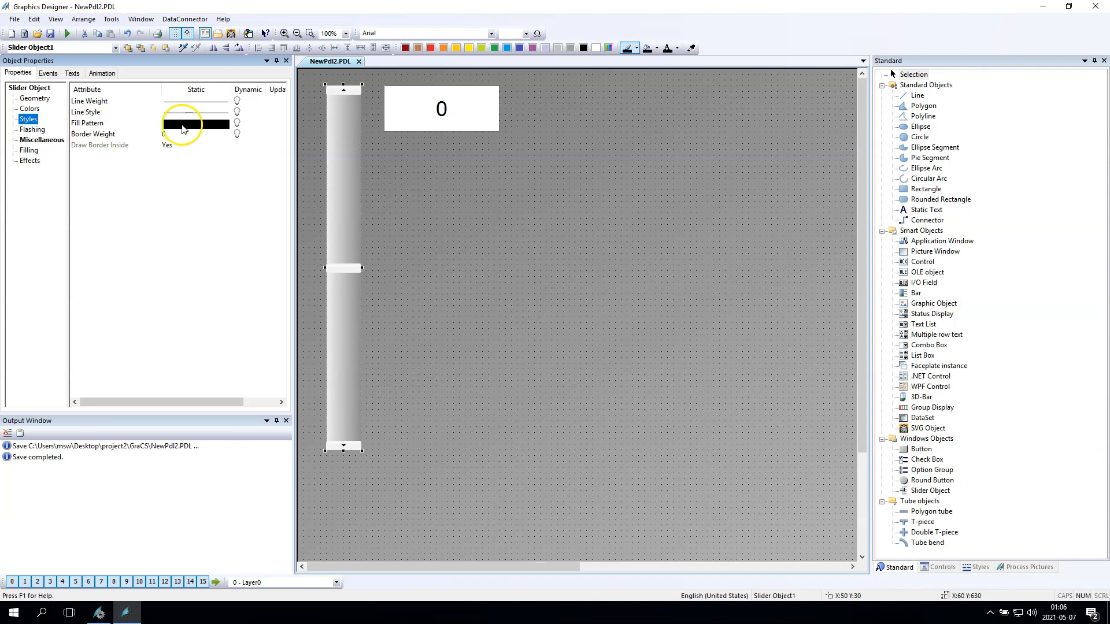
# - Set the slider's background color to bright green and its button color to bright red
pyautogui.click(26, 109)
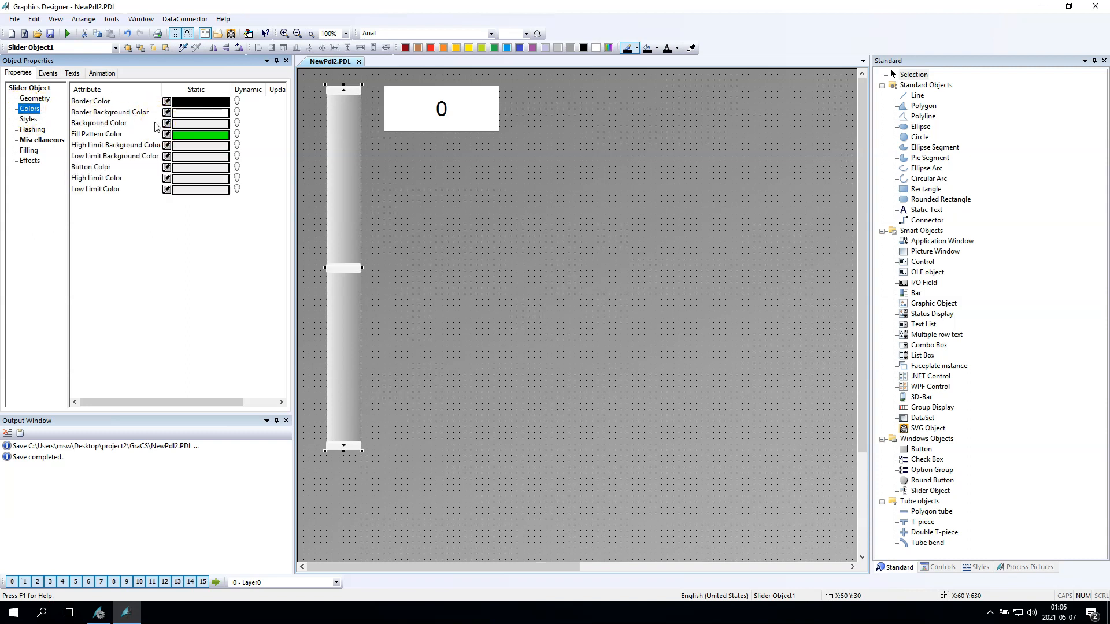
pyautogui.doubleClick(118, 123)
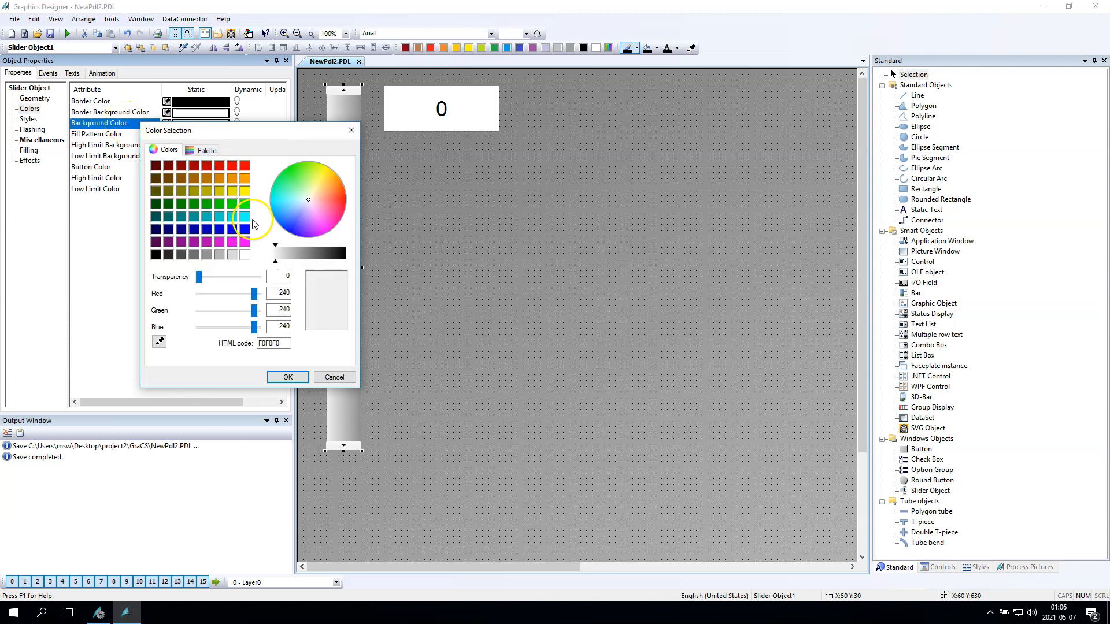
pyautogui.click(244, 203)
pyautogui.click(287, 377)
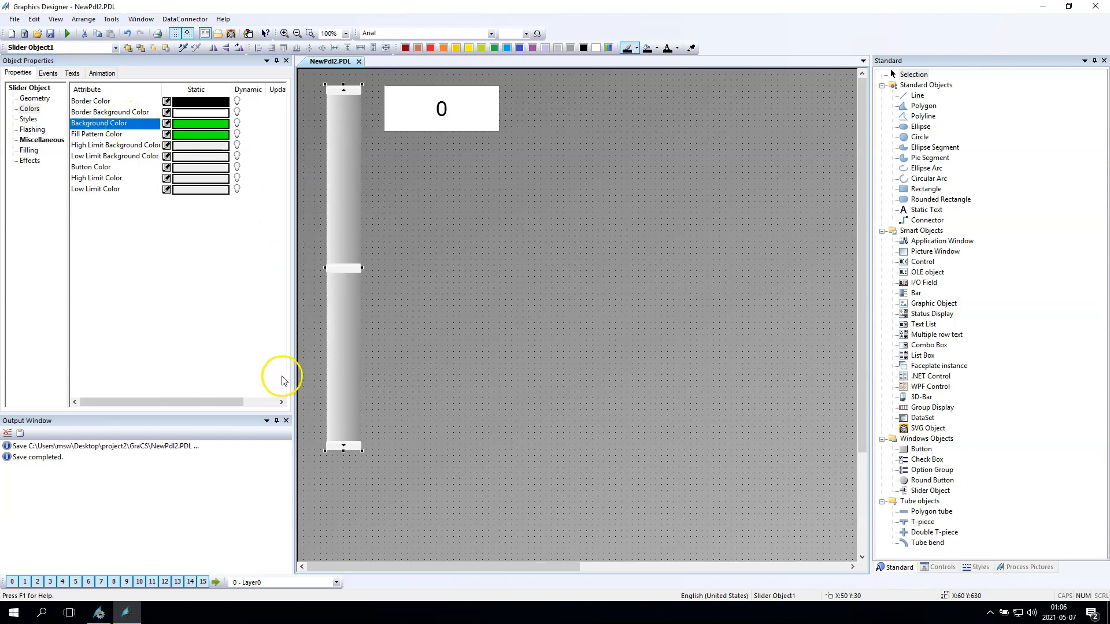
pyautogui.doubleClick(95, 170)
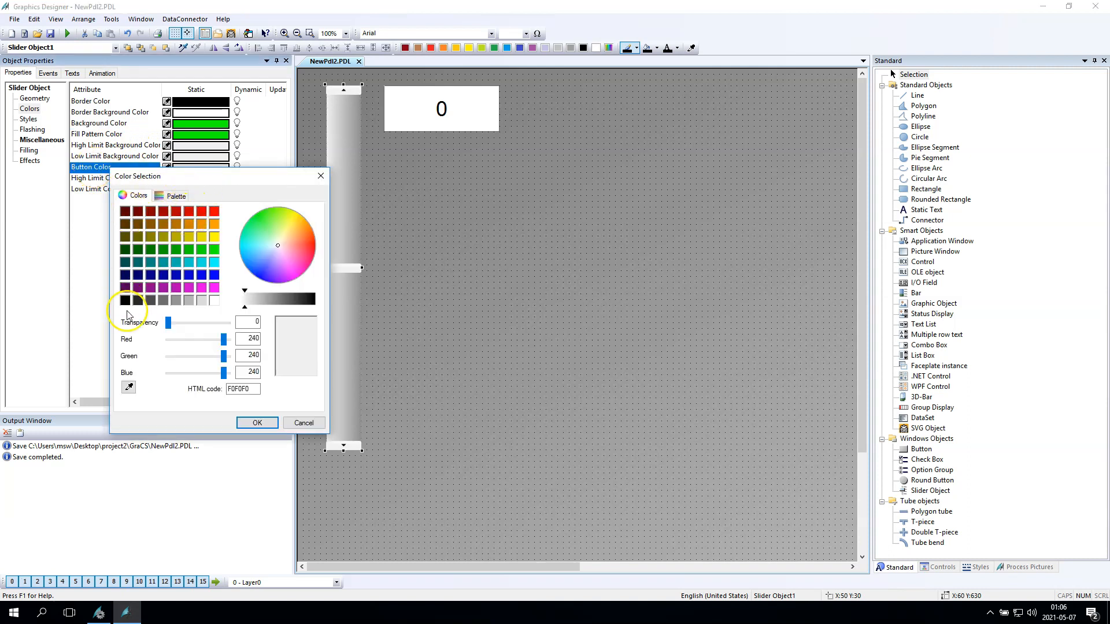
pyautogui.click(214, 211)
pyautogui.click(257, 422)
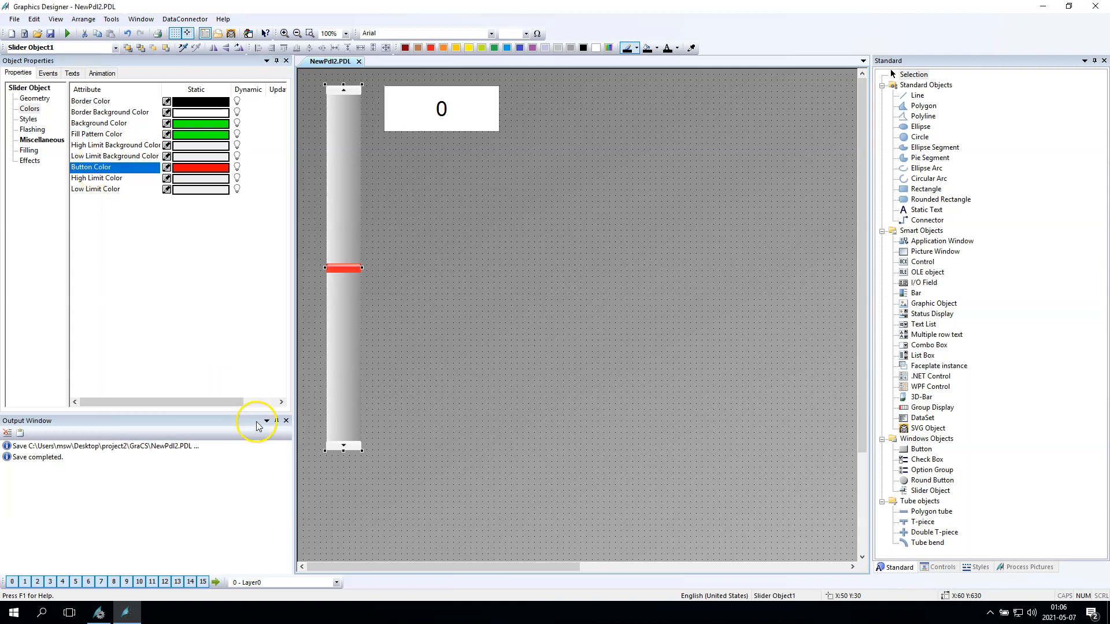
pyautogui.click(103, 145)
pyautogui.click(96, 157)
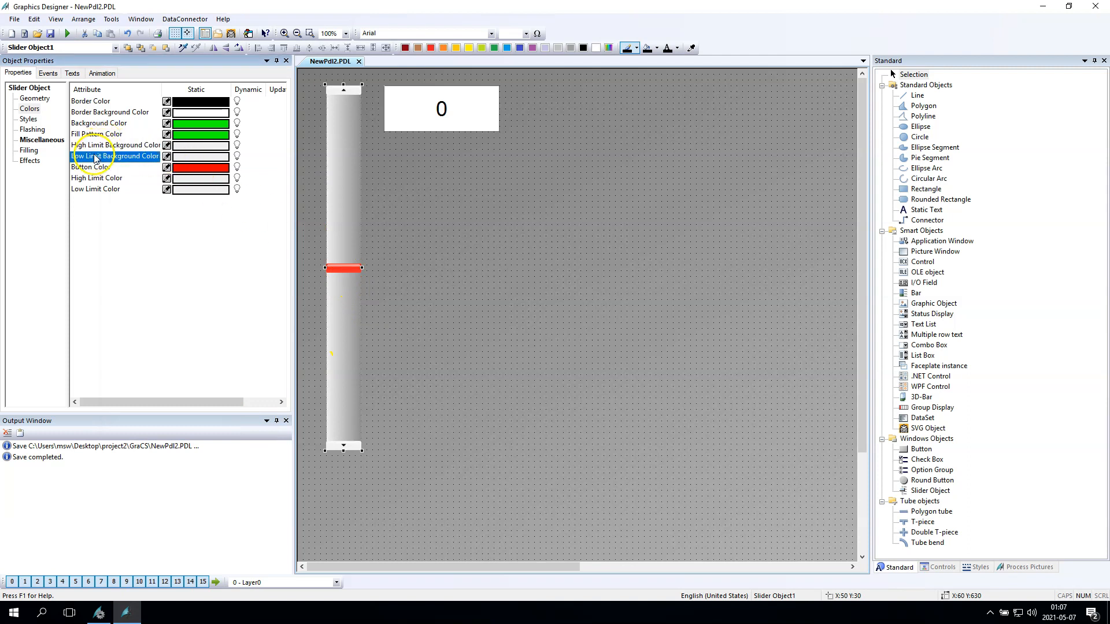
pyautogui.click(83, 179)
pyautogui.click(82, 191)
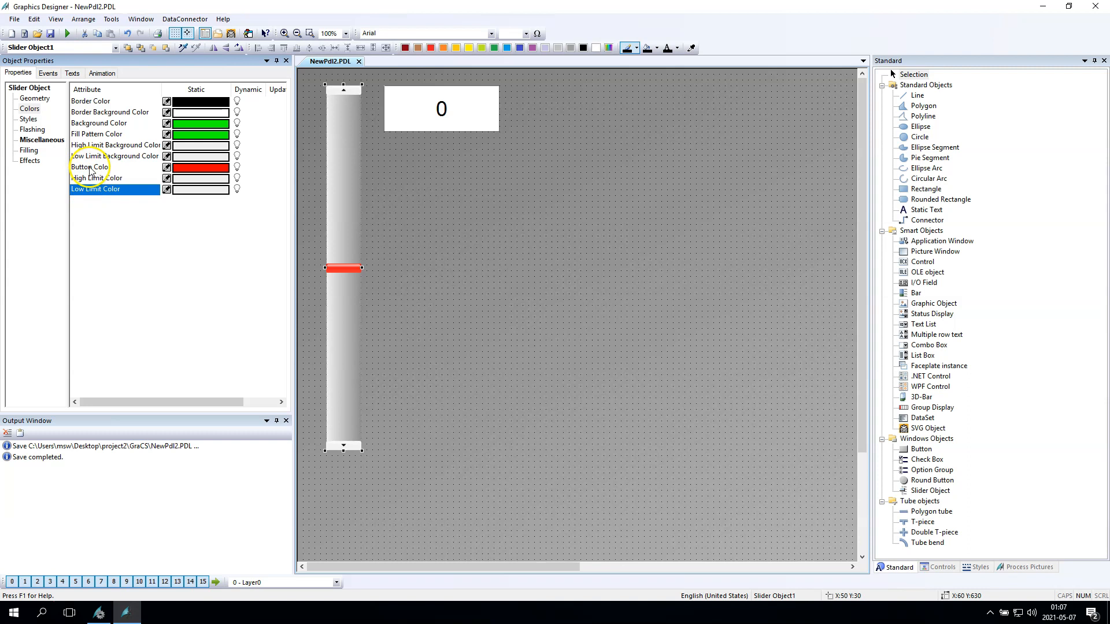
pyautogui.click(91, 169)
pyautogui.click(96, 103)
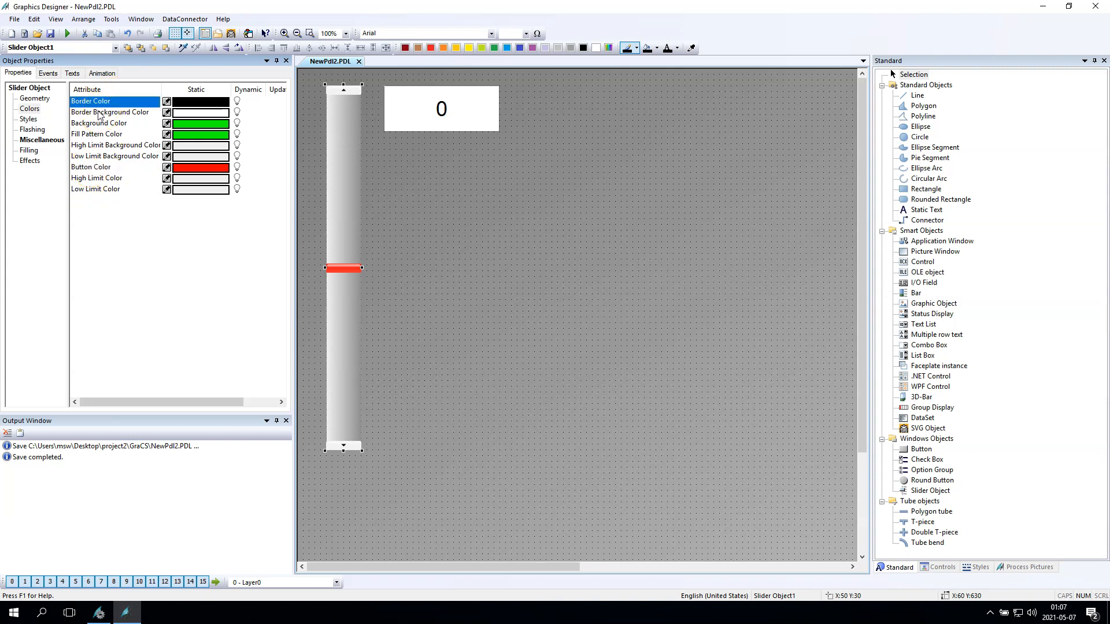
pyautogui.click(27, 119)
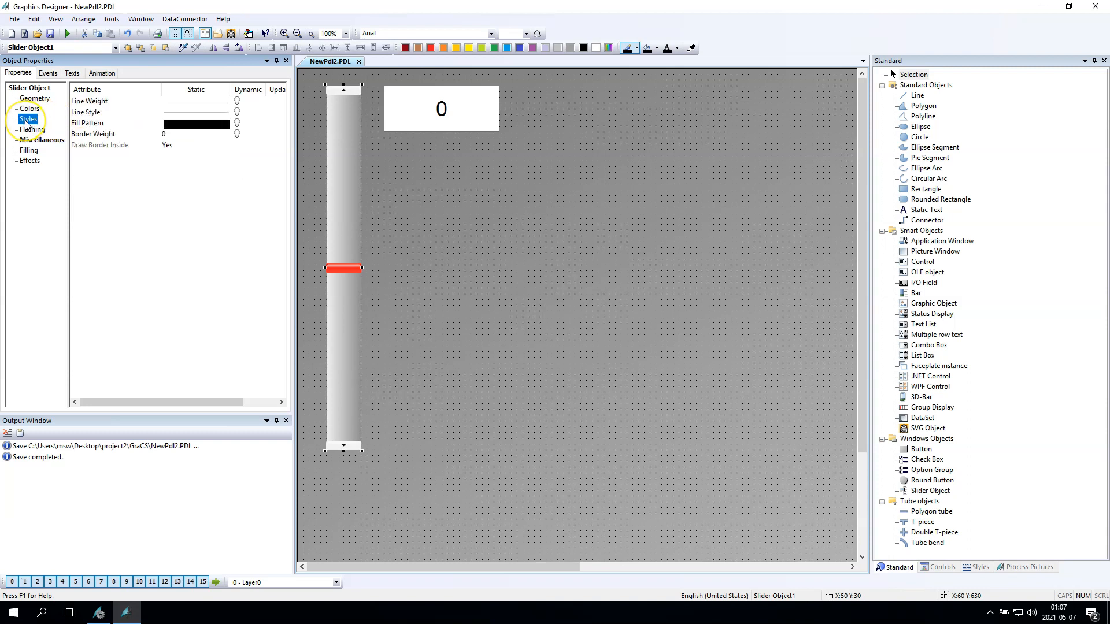
pyautogui.click(30, 130)
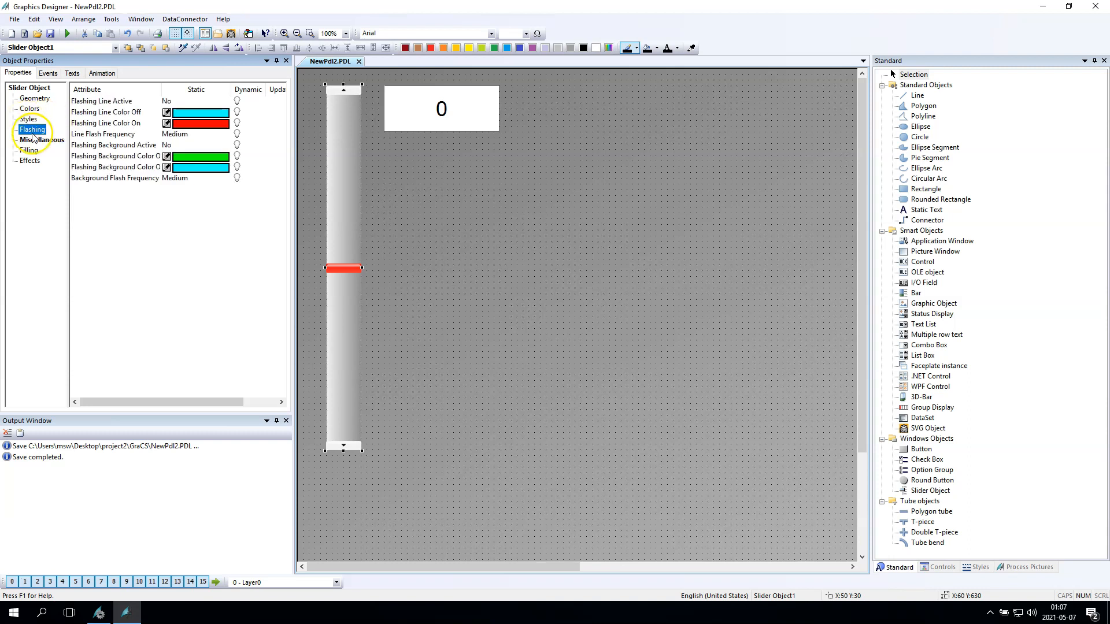
# - Set the slider's static Process Driver Connection value to 1200
pyautogui.click(30, 139)
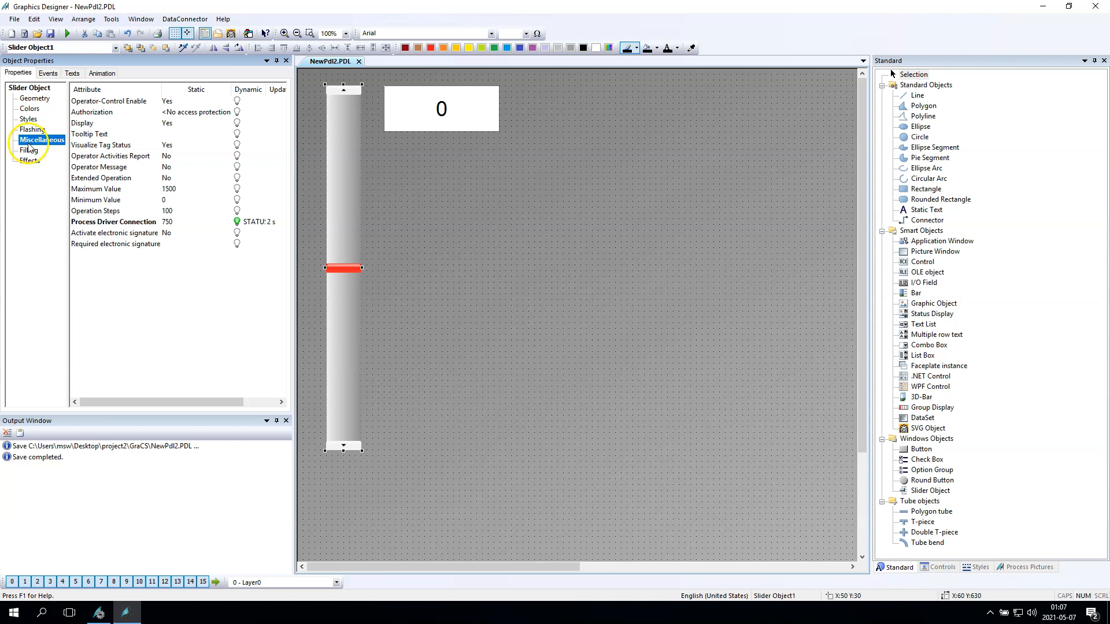
pyautogui.click(127, 224)
pyautogui.doubleClick(177, 221)
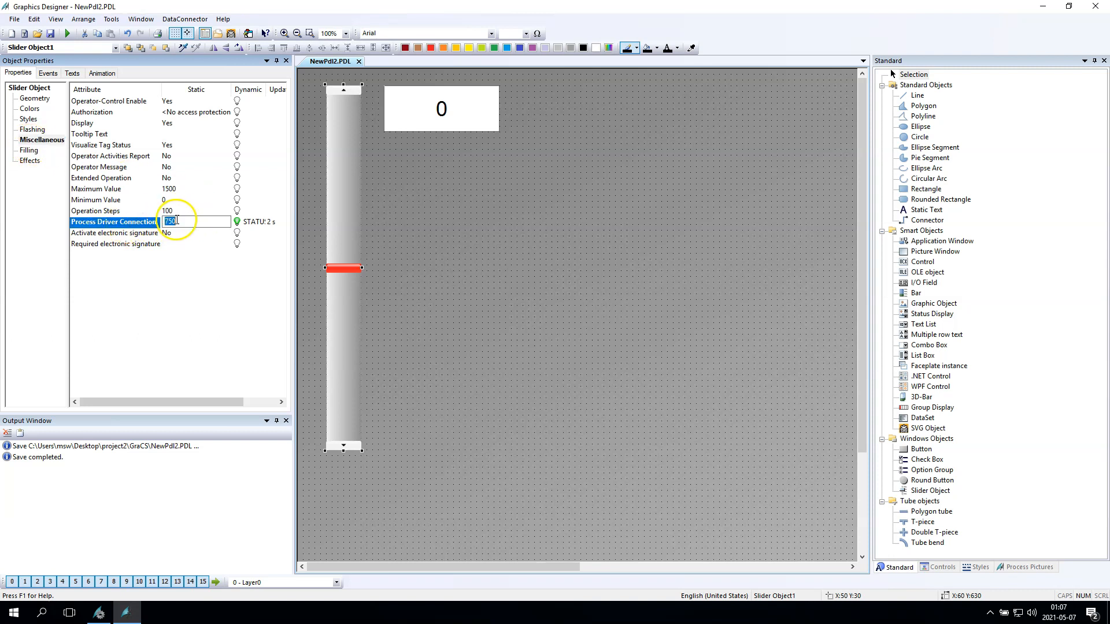
pyautogui.press('Return')
pyautogui.doubleClick(178, 223)
pyautogui.write('1200')
pyautogui.press('Return')
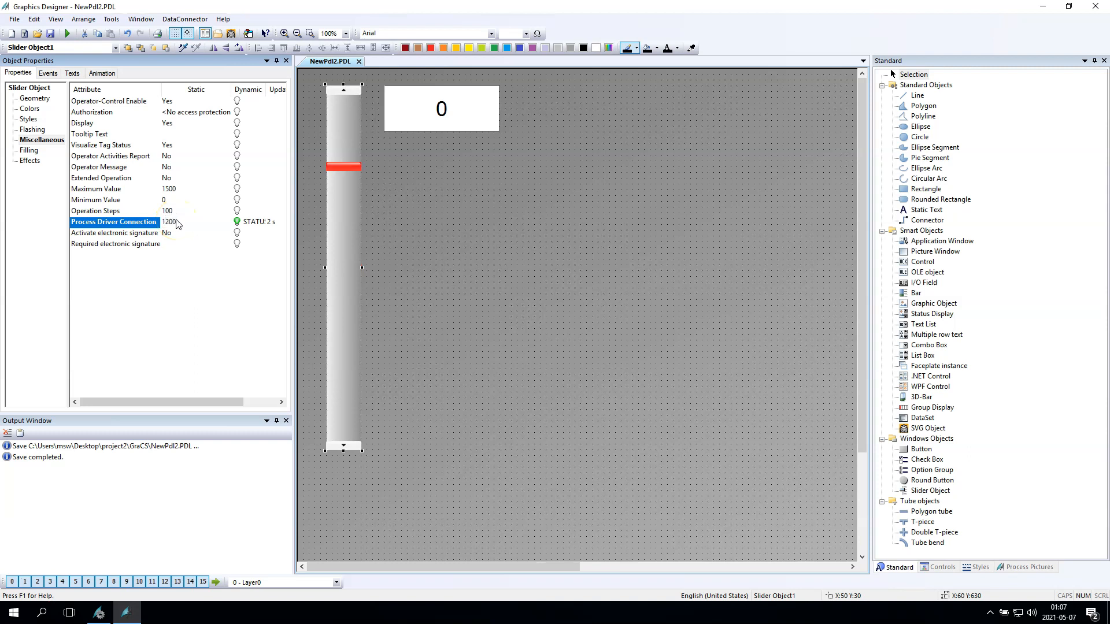
pyautogui.click(109, 200)
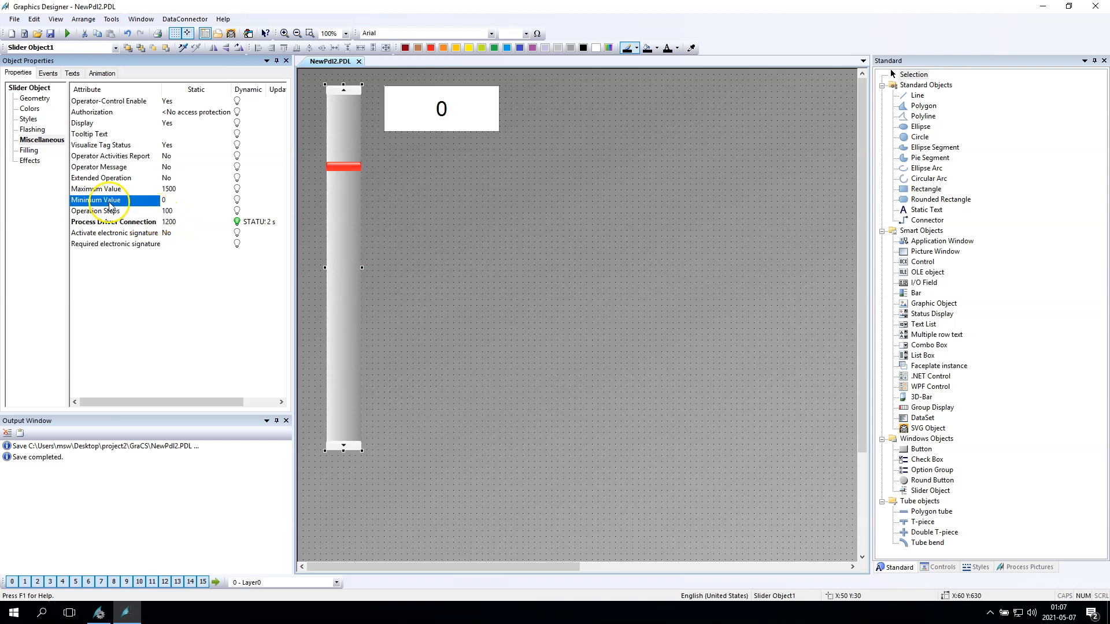
pyautogui.click(108, 189)
pyautogui.click(108, 177)
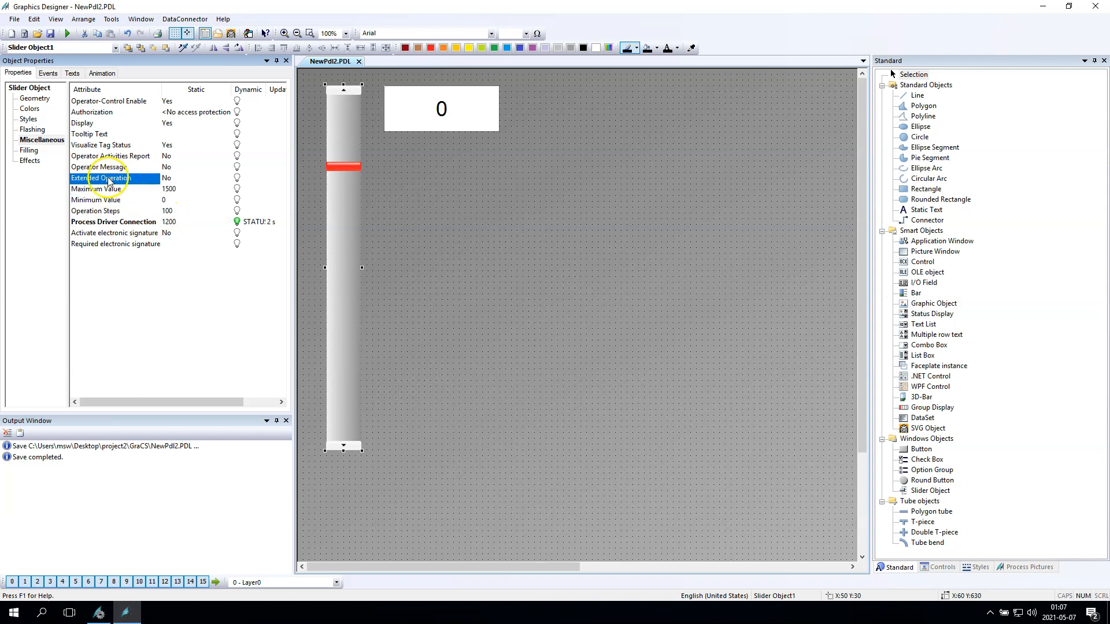
pyautogui.click(98, 145)
pyautogui.click(29, 150)
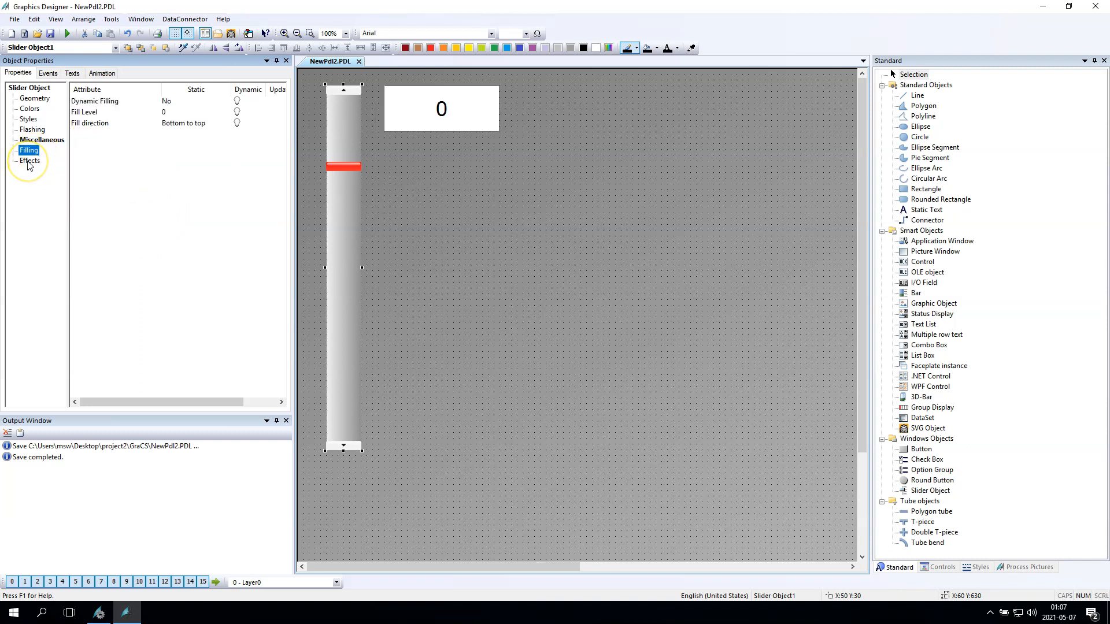
pyautogui.click(29, 161)
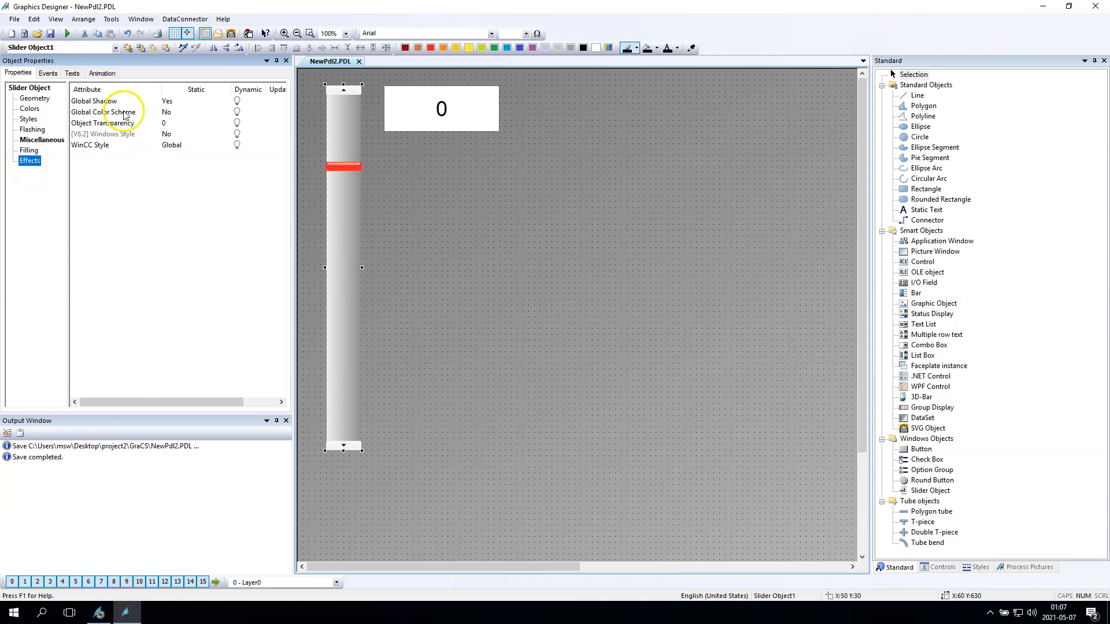
# - Save and run the picture, and test the tag link by moving the slider and entering 1200 in the I/O field
pyautogui.click(50, 34)
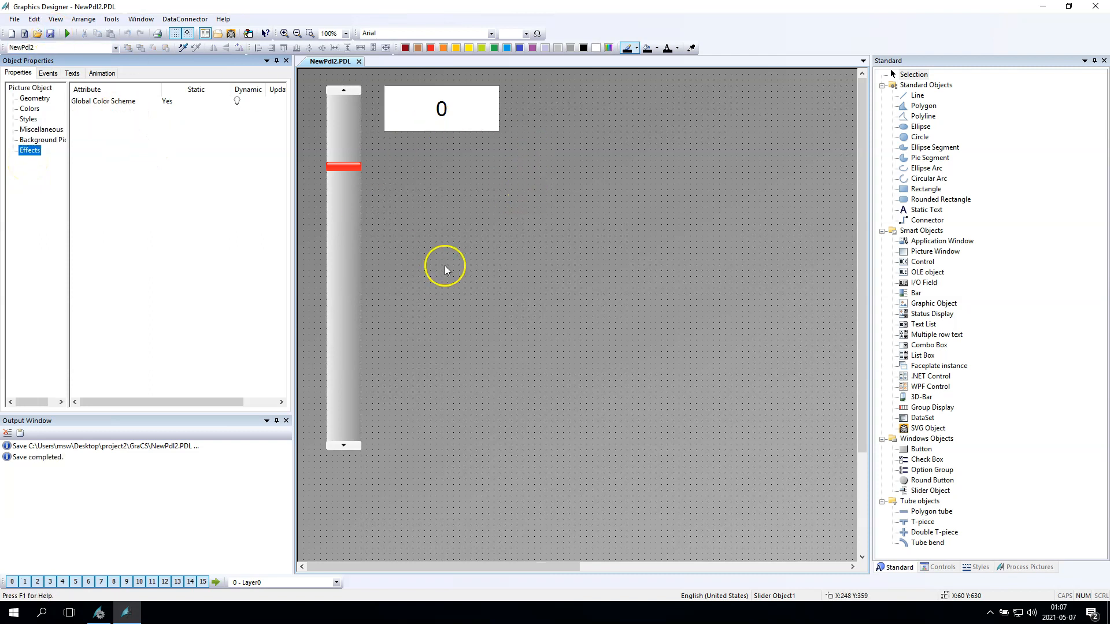
pyautogui.click(68, 34)
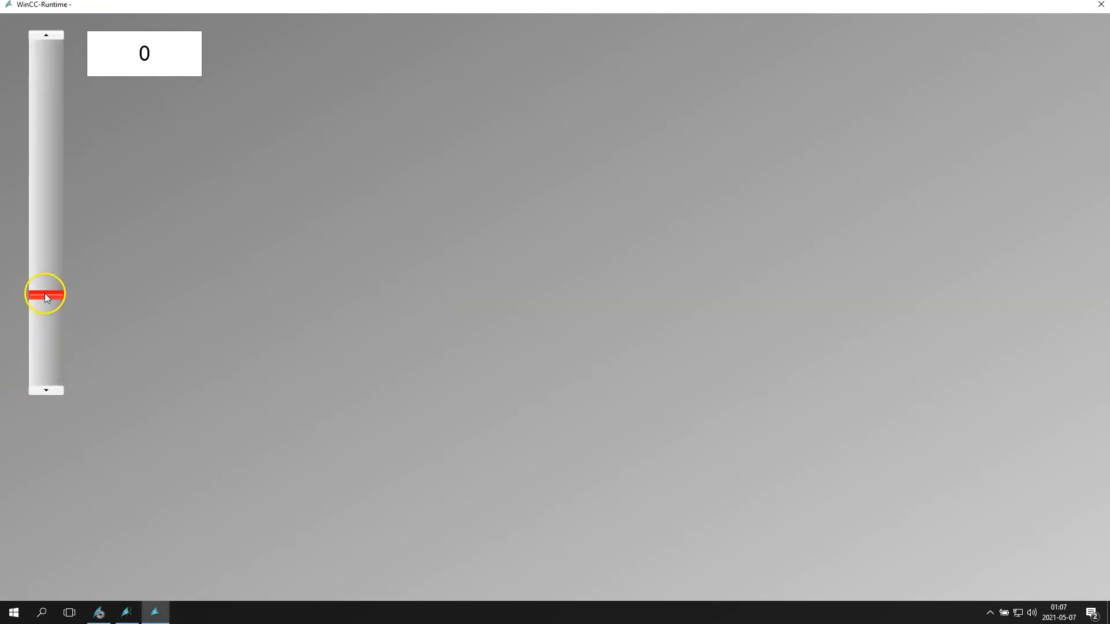
pyautogui.moveTo(44, 293); pyautogui.dragTo(43, 156)
pyautogui.moveTo(43, 361); pyautogui.dragTo(59, 258)
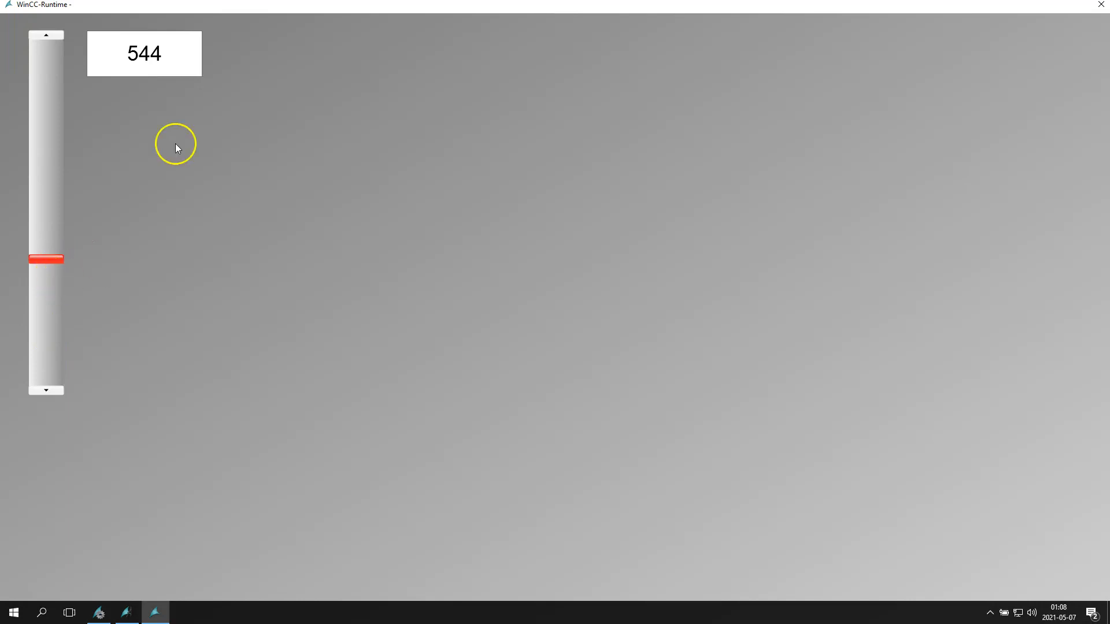
pyautogui.click(173, 62)
pyautogui.press('Return')
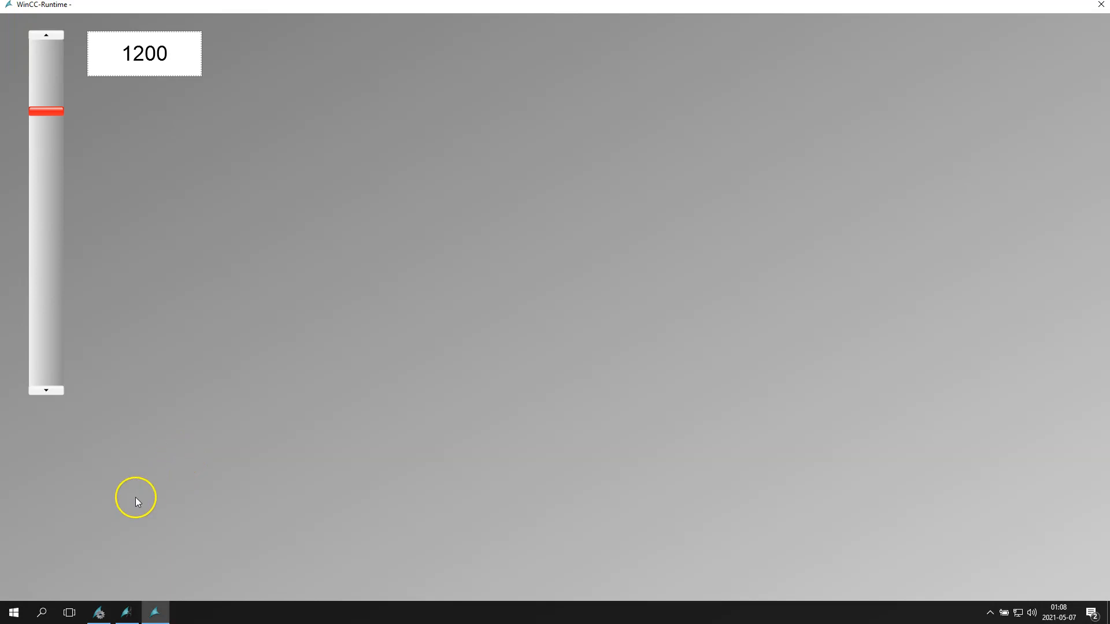
# - Switch back to Graphics Designer and duplicate the vertical slider
pyautogui.click(125, 612)
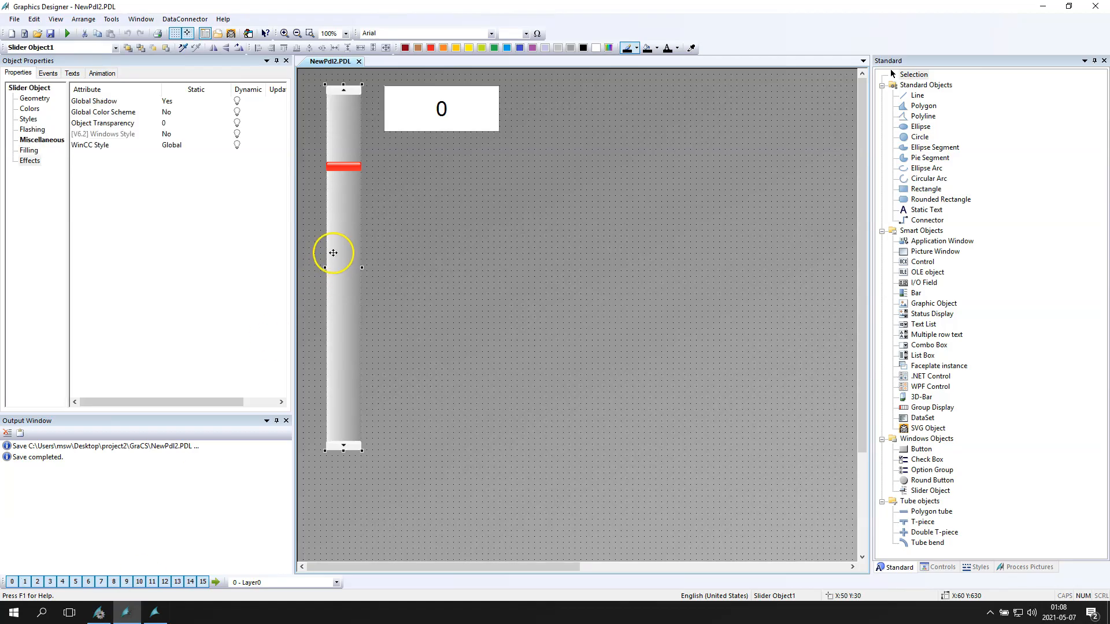
pyautogui.hotkey('ctrl', 'c')
pyautogui.hotkey('ctrl', 'v')
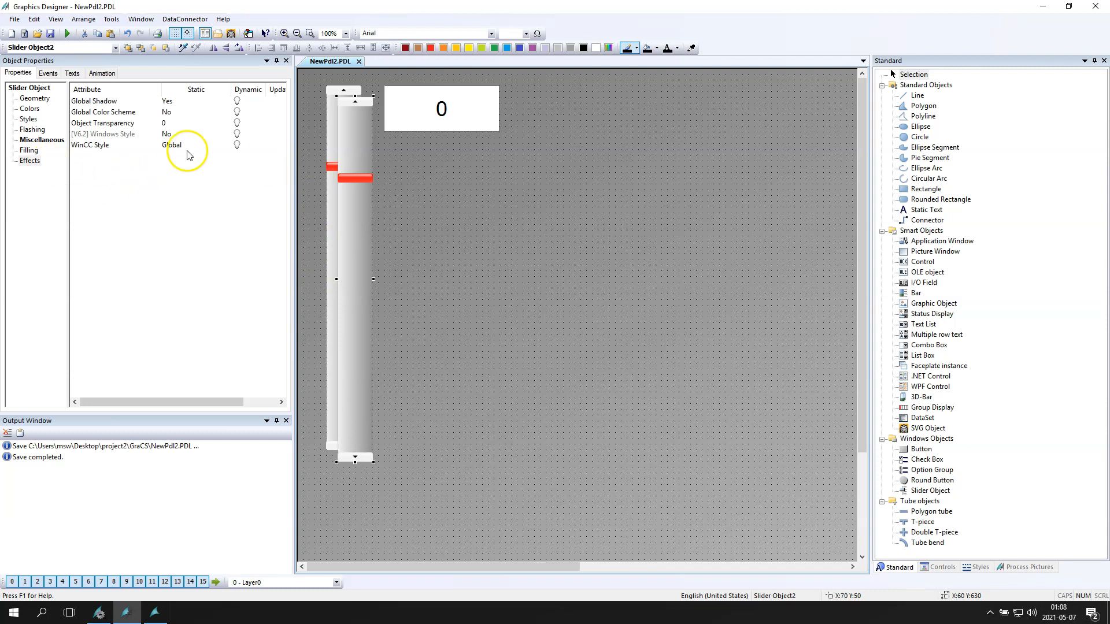
# - Set the copied slider's alignment to Horizontal and reshape it into a short bar beside the vertical slider's lower end
pyautogui.click(29, 145)
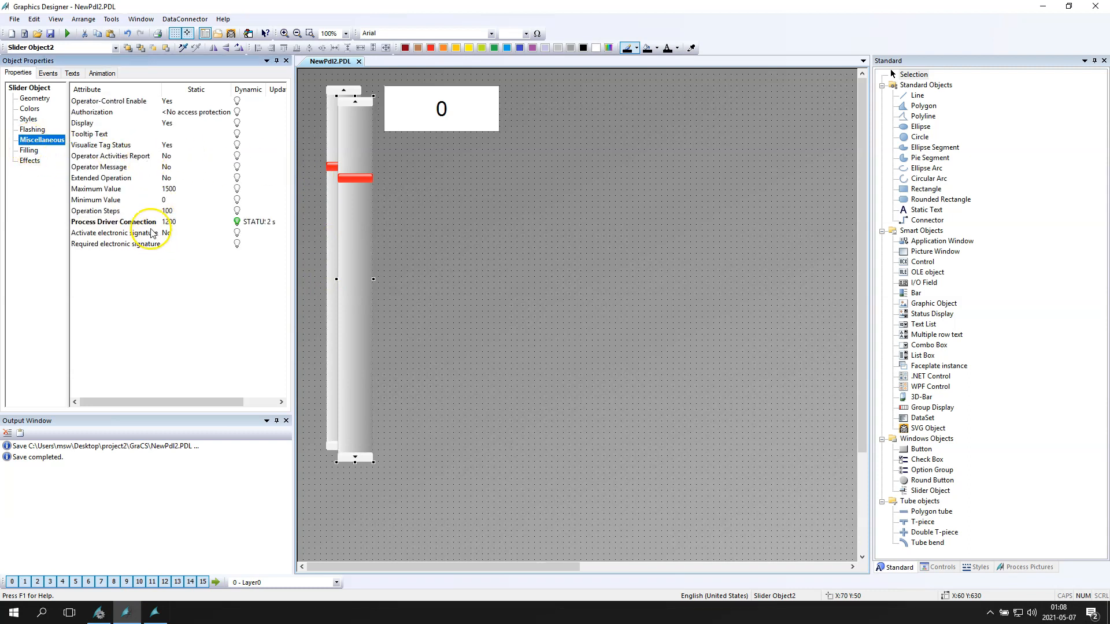
pyautogui.click(28, 152)
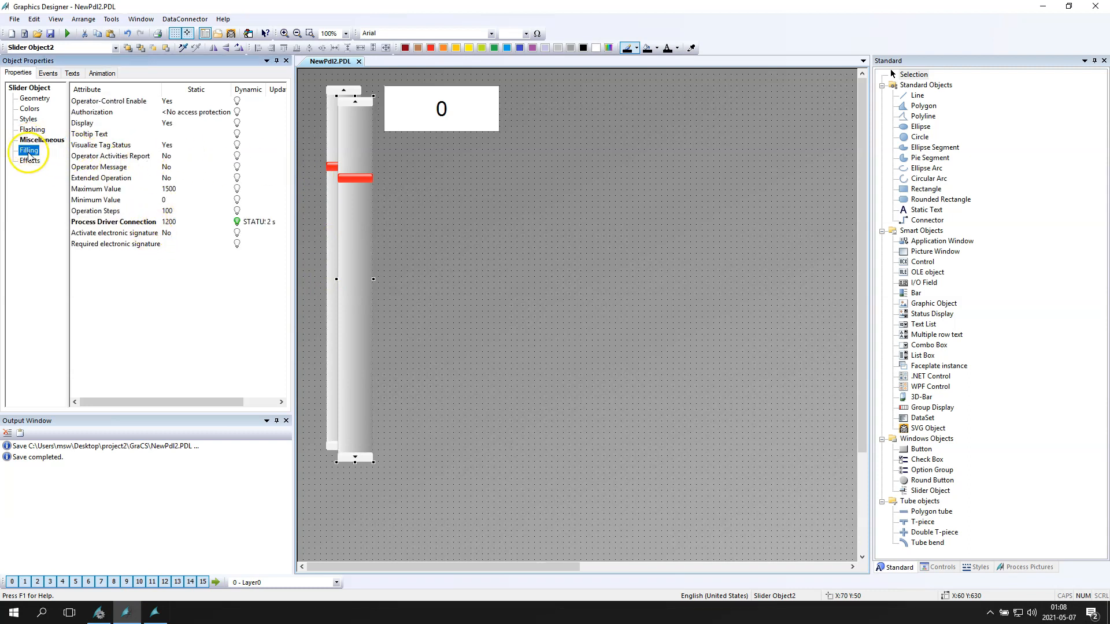
pyautogui.click(35, 98)
pyautogui.doubleClick(176, 145)
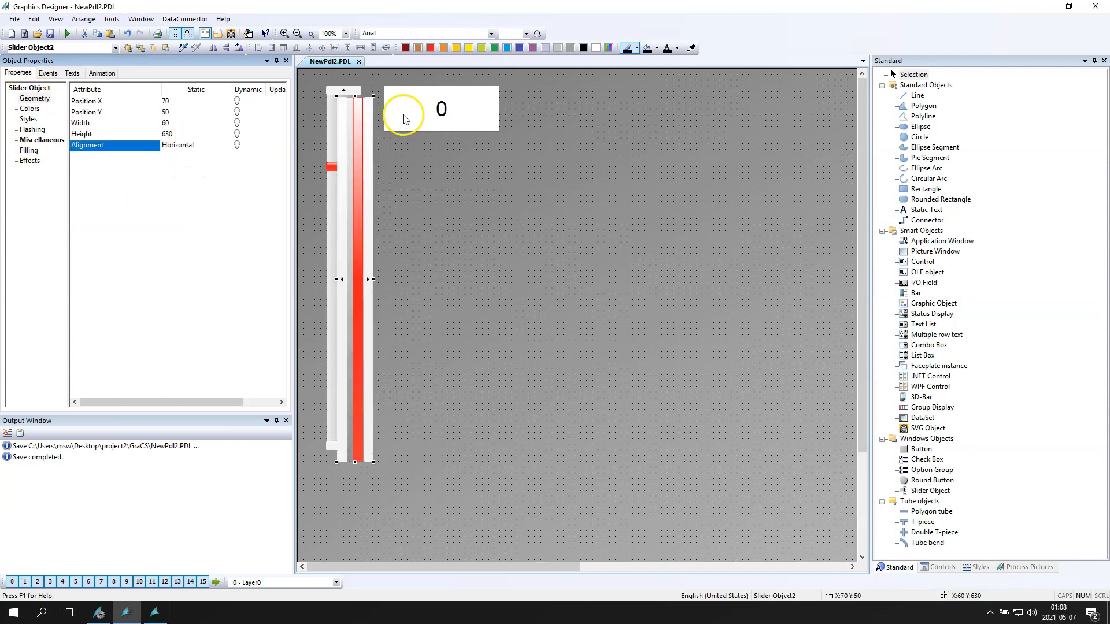
pyautogui.moveTo(374, 96); pyautogui.dragTo(763, 427)
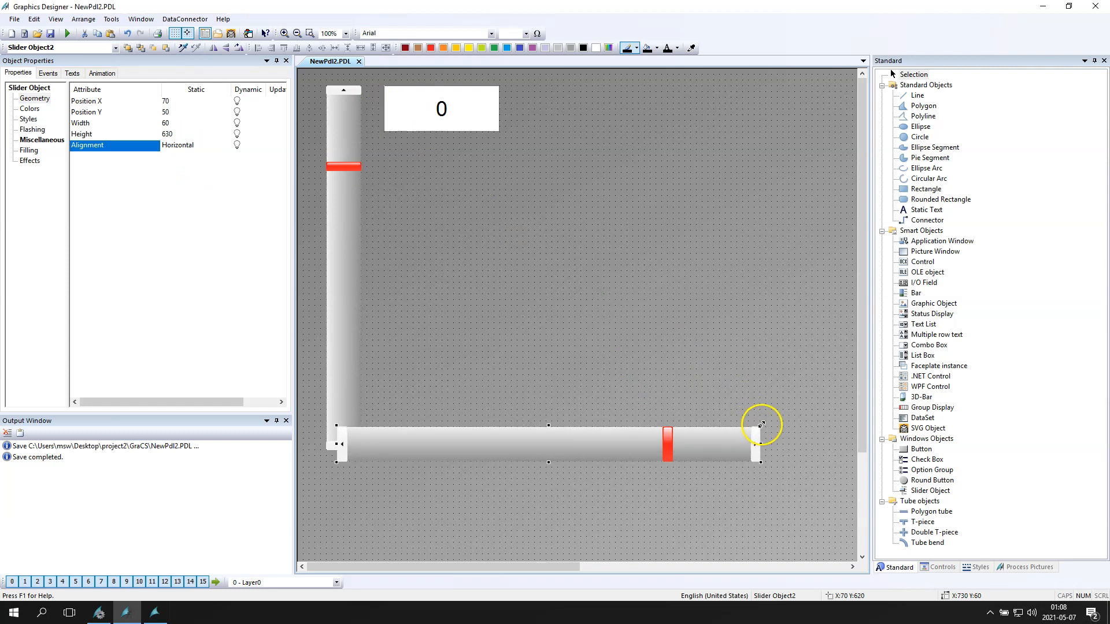
pyautogui.moveTo(651, 442)
pyautogui.mouseDown()
pyautogui.moveTo(679, 425)
pyautogui.moveTo(649, 436)
pyautogui.mouseUp()
pyautogui.moveTo(787, 434); pyautogui.dragTo(547, 432)
pyautogui.click(497, 317)
# - Save and run the picture, and test both sliders by moving the vertical one and stepping and moving the horizontal one
pyautogui.click(51, 35)
pyautogui.click(67, 36)
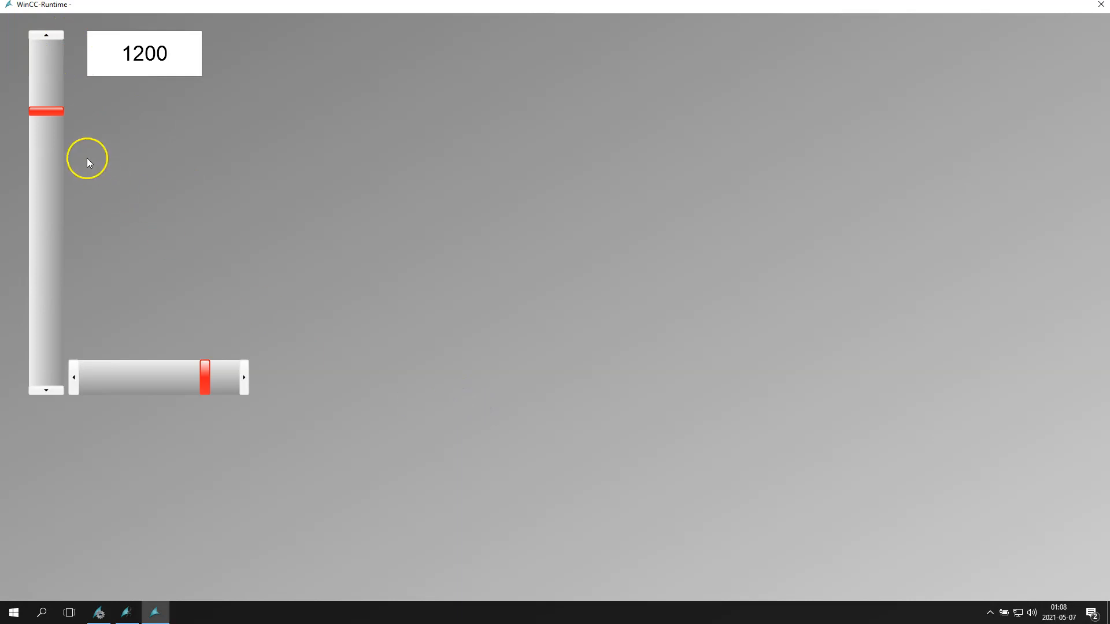
pyautogui.moveTo(50, 110); pyautogui.dragTo(37, 217)
pyautogui.moveTo(38, 257); pyautogui.dragTo(38, 361)
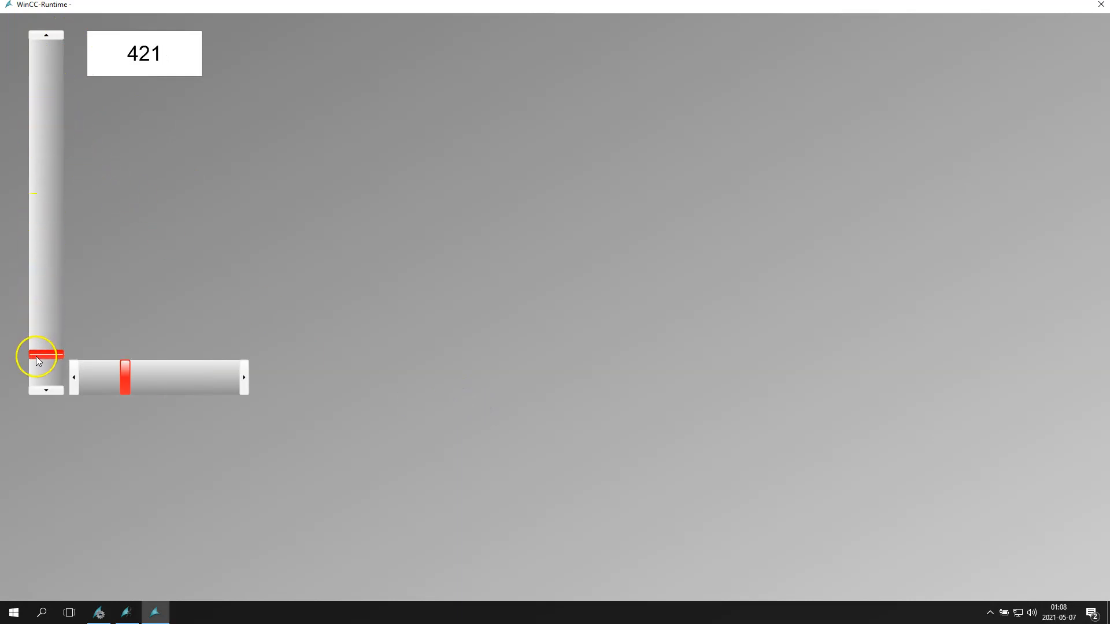
pyautogui.click(245, 382)
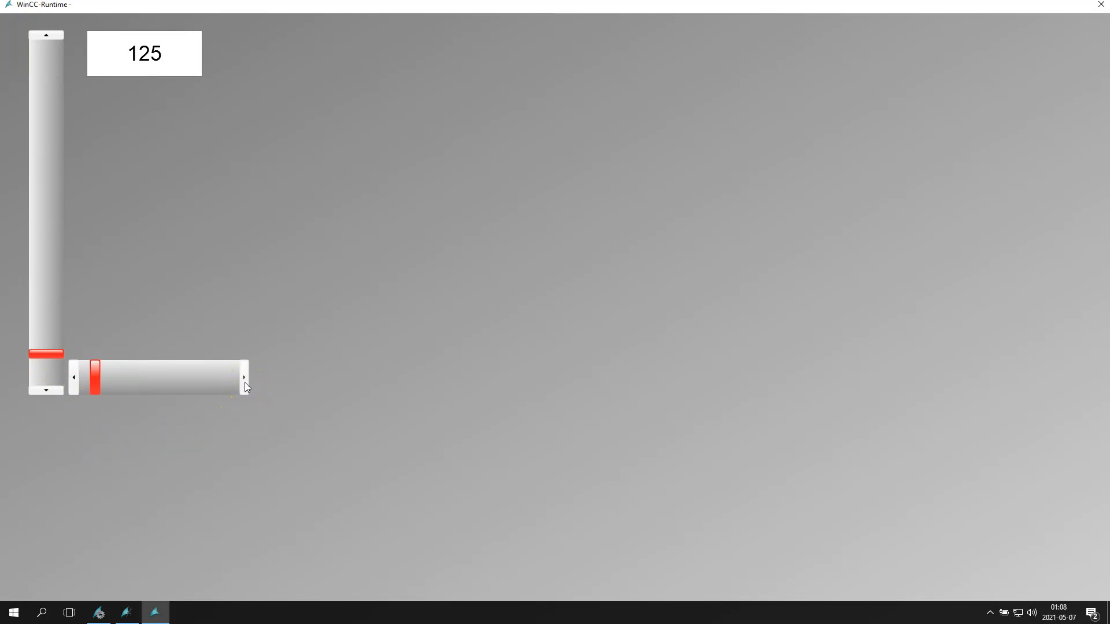
pyautogui.click(245, 383)
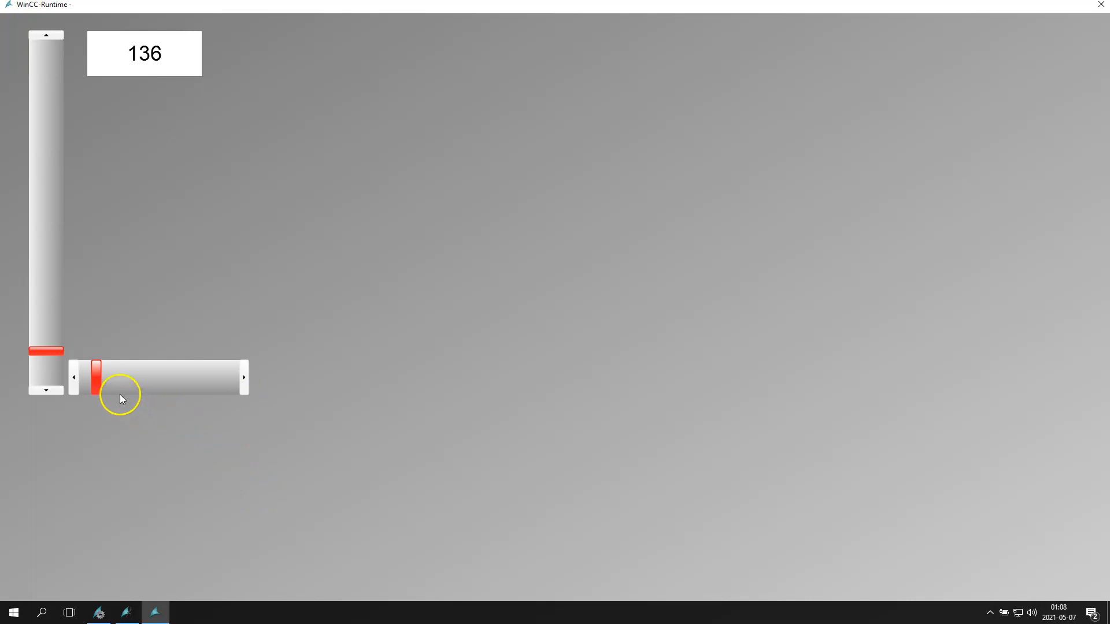
pyautogui.moveTo(96, 381); pyautogui.dragTo(134, 394)
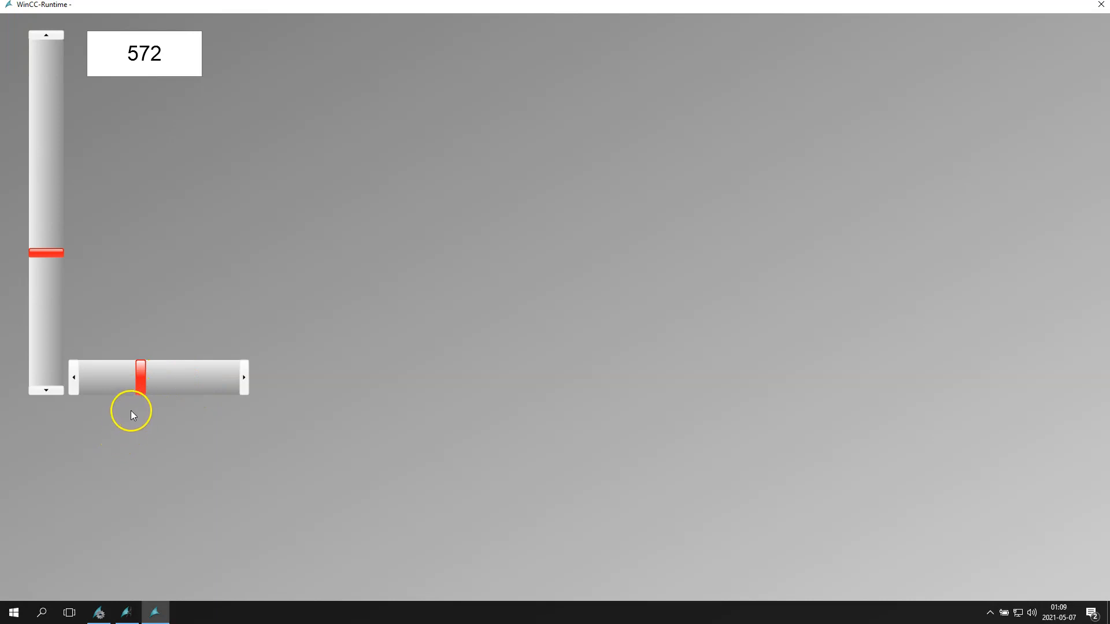
# - Back in Graphics Designer, insert a WinCC Slider Control at X 370, Y 30, about 150 wide and 550 high
pyautogui.click(126, 612)
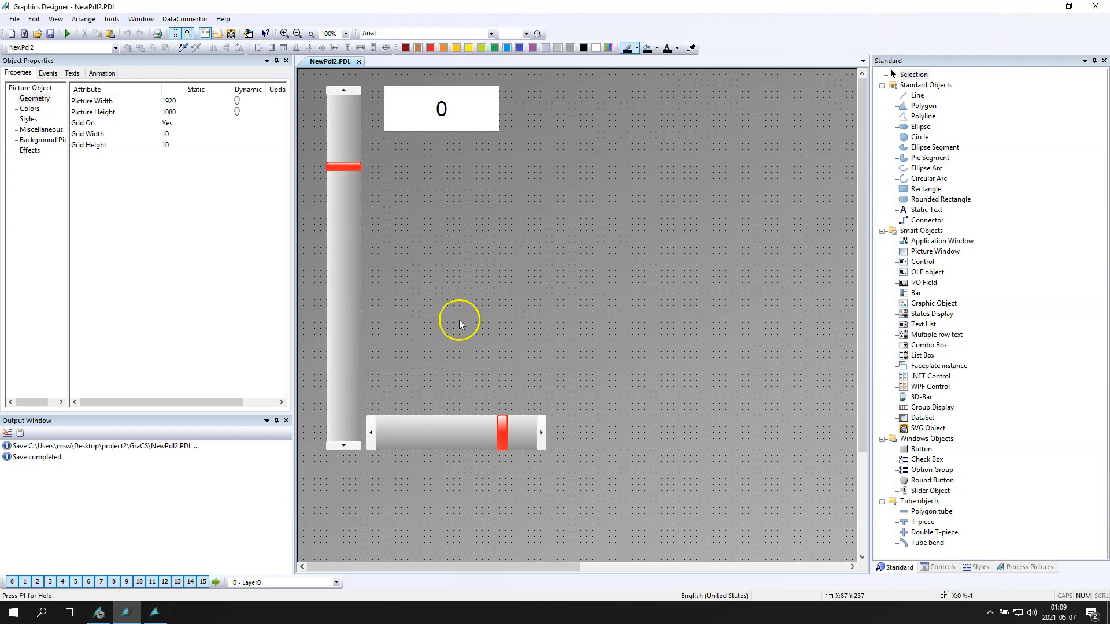
pyautogui.click(932, 491)
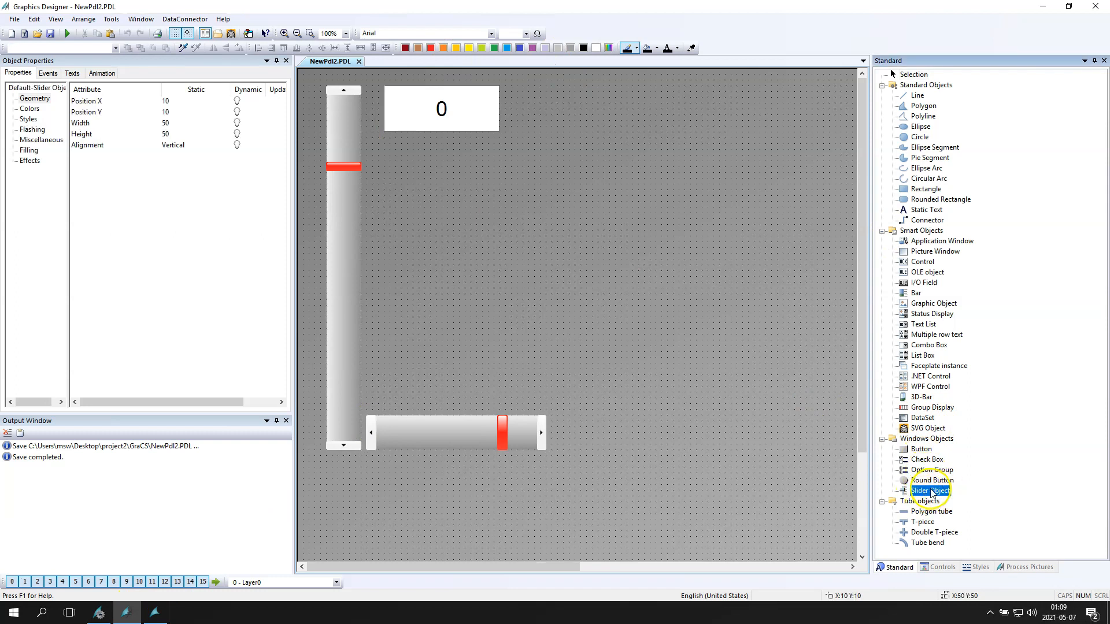
pyautogui.click(936, 566)
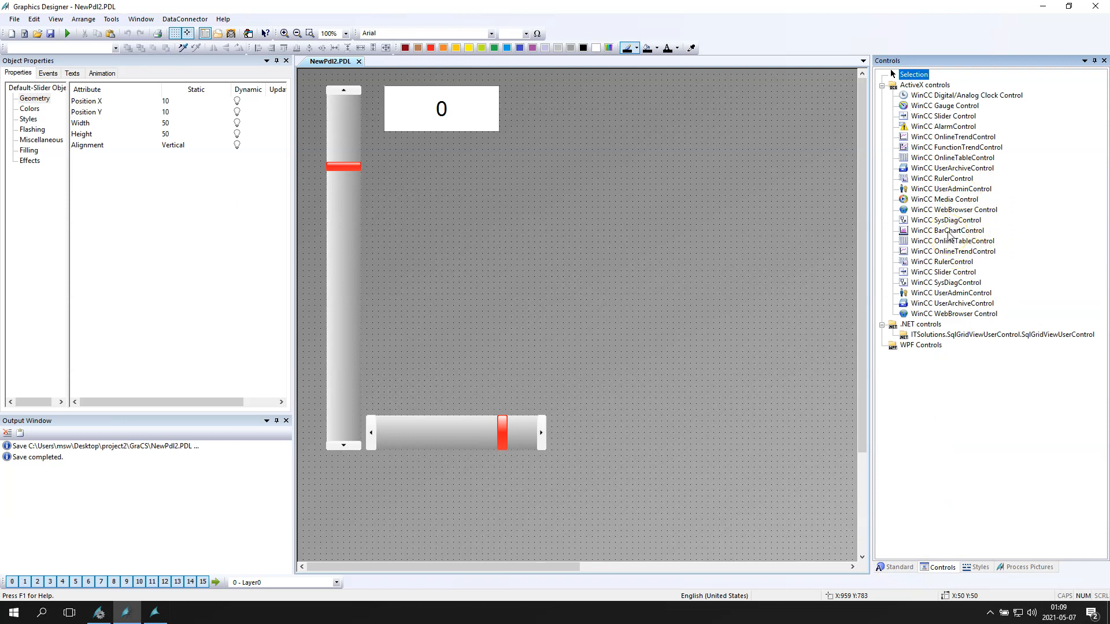
pyautogui.click(942, 273)
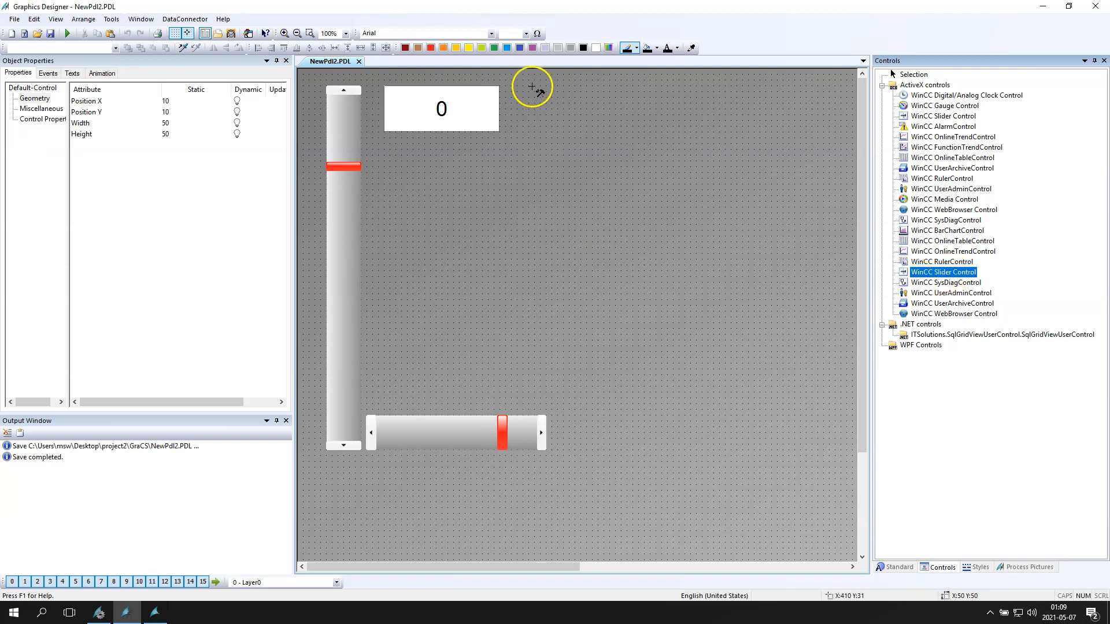
pyautogui.click(511, 85)
pyautogui.moveTo(641, 311); pyautogui.dragTo(598, 404)
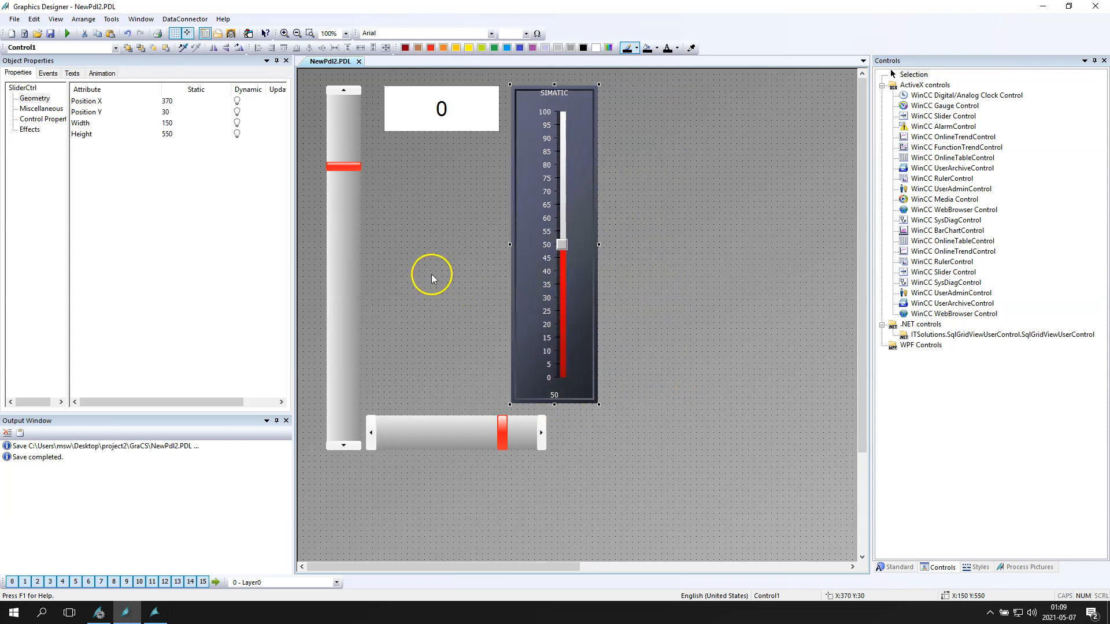
# - Select the tag name in the dynamic connection of the I/O field's Output Value
pyautogui.click(432, 110)
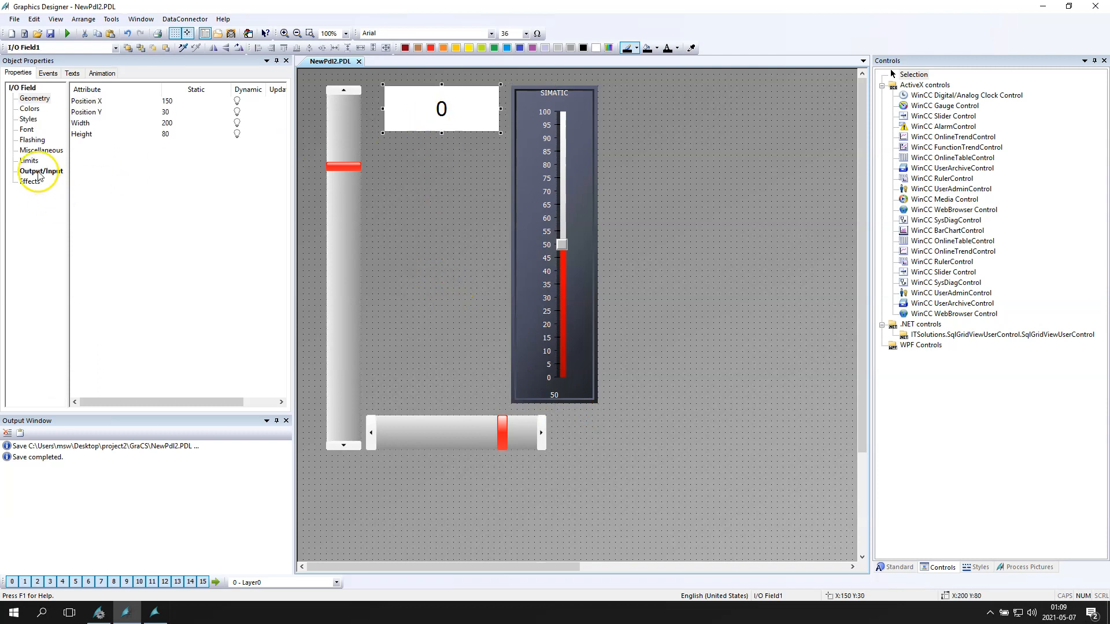
pyautogui.click(39, 173)
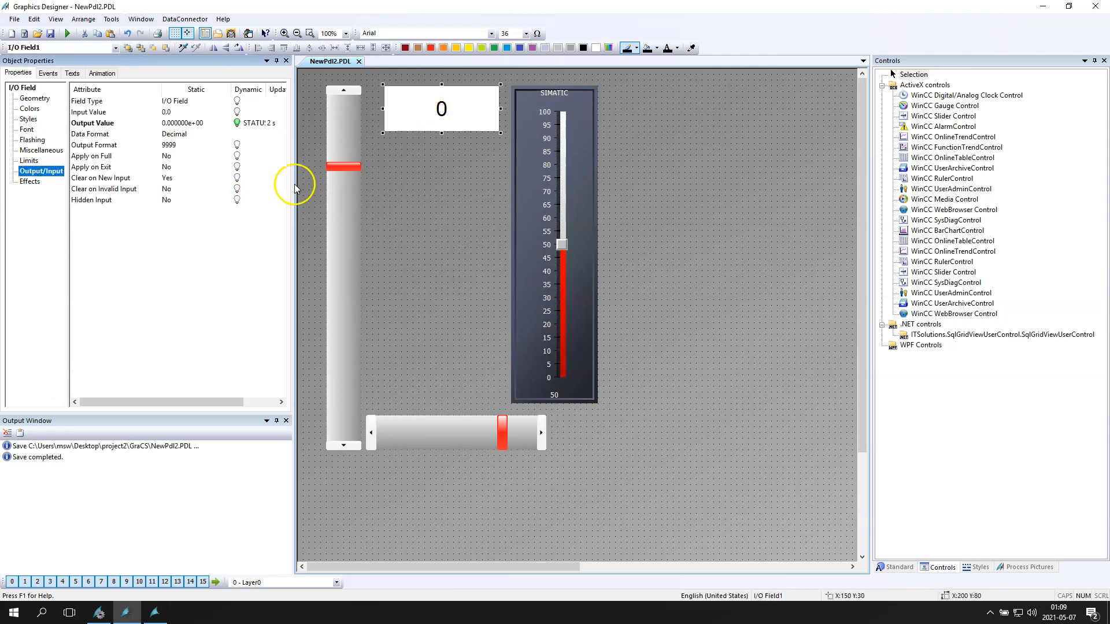
pyautogui.click(248, 124)
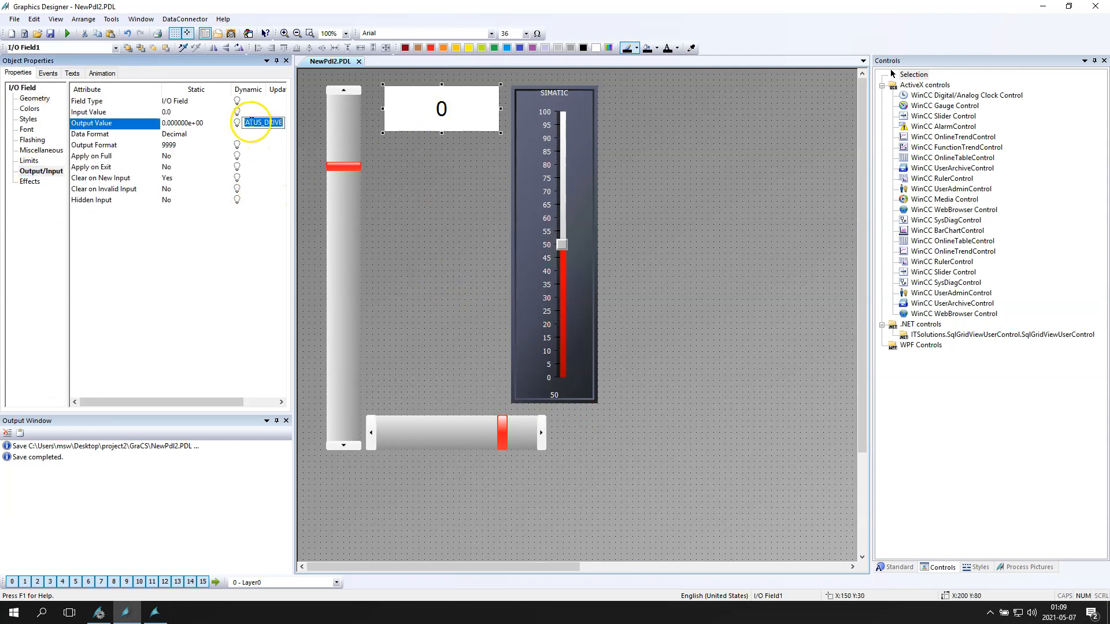
# - Turn off the Global Color Scheme effect for the WinCC Slider Control
pyautogui.click(546, 184)
pyautogui.click(34, 121)
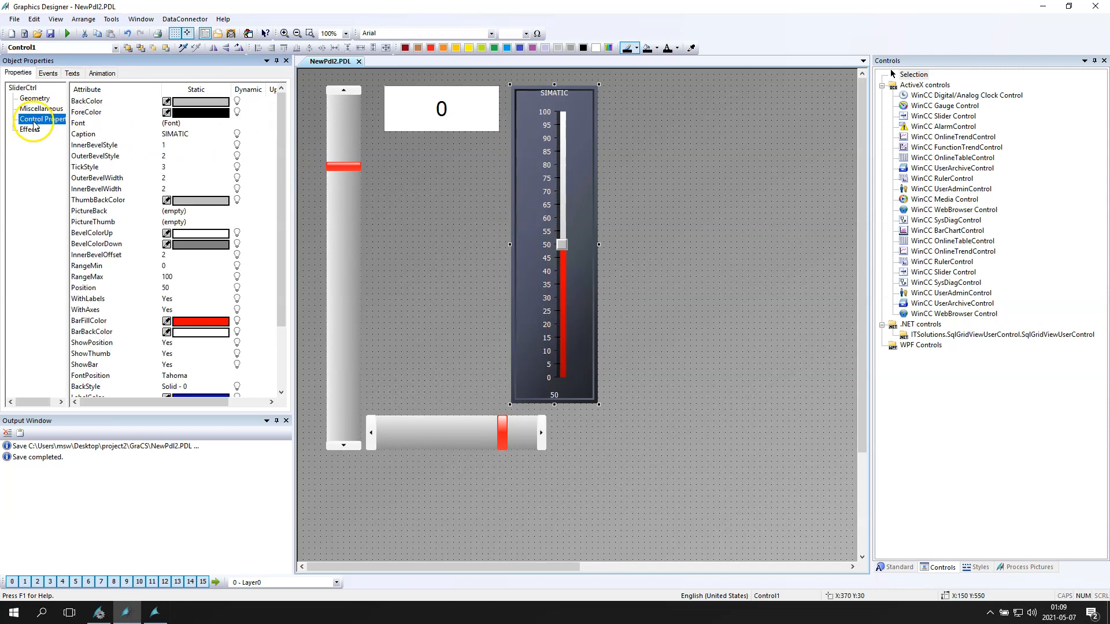
pyautogui.click(30, 129)
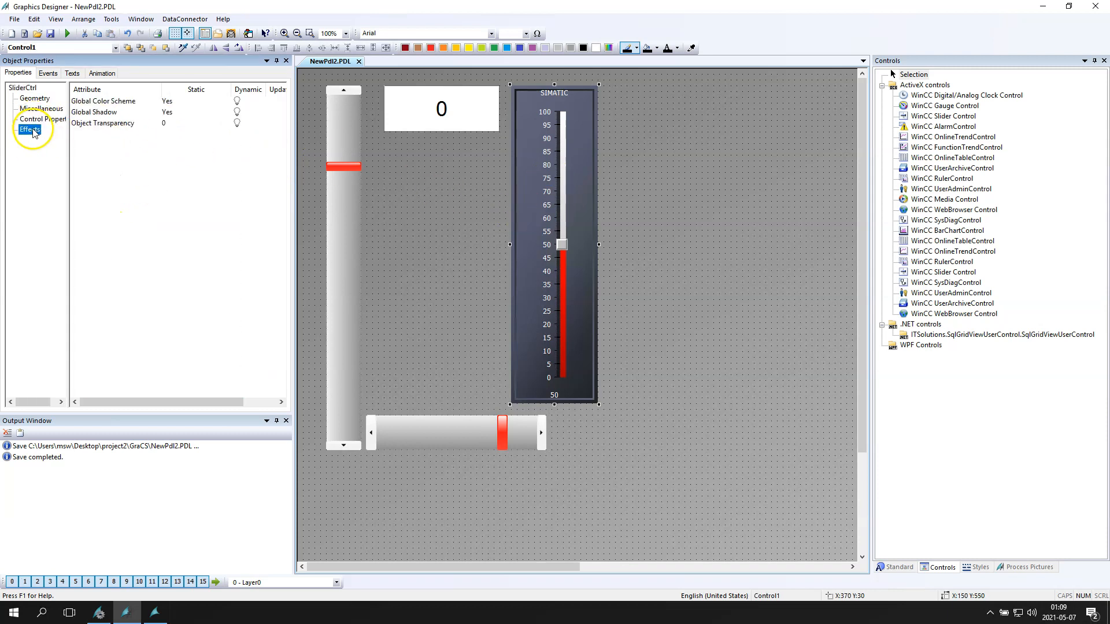
pyautogui.doubleClick(182, 107)
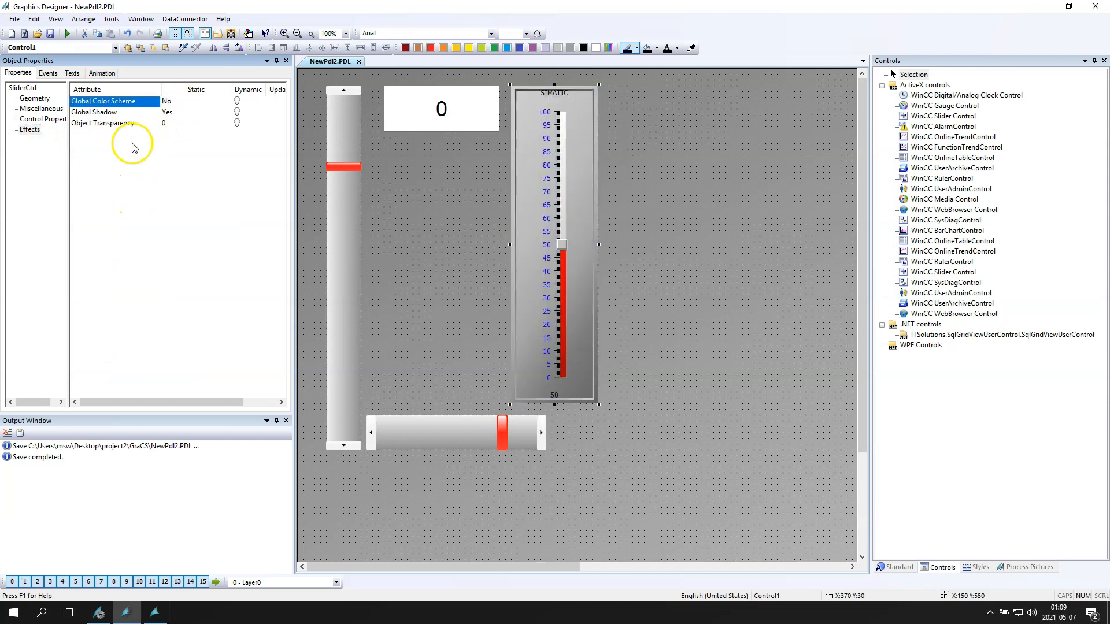
# - In the slider control's own properties, set the label to "Status value" and the maximum value to 1500, and apply them
pyautogui.click(36, 119)
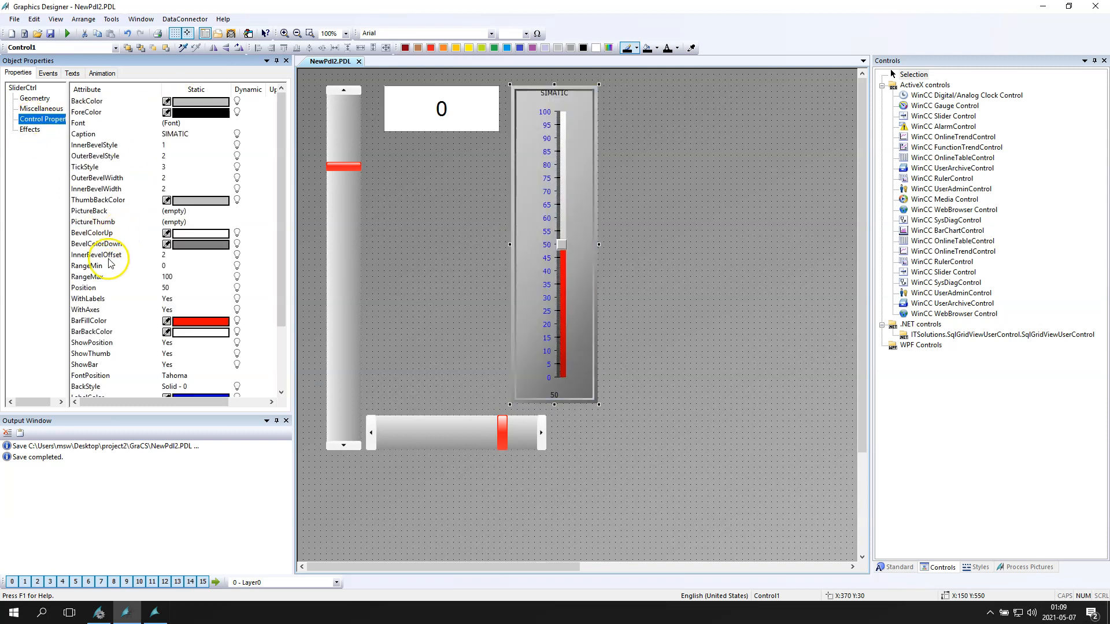
pyautogui.click(104, 266)
pyautogui.scroll(-2, 101, 271)
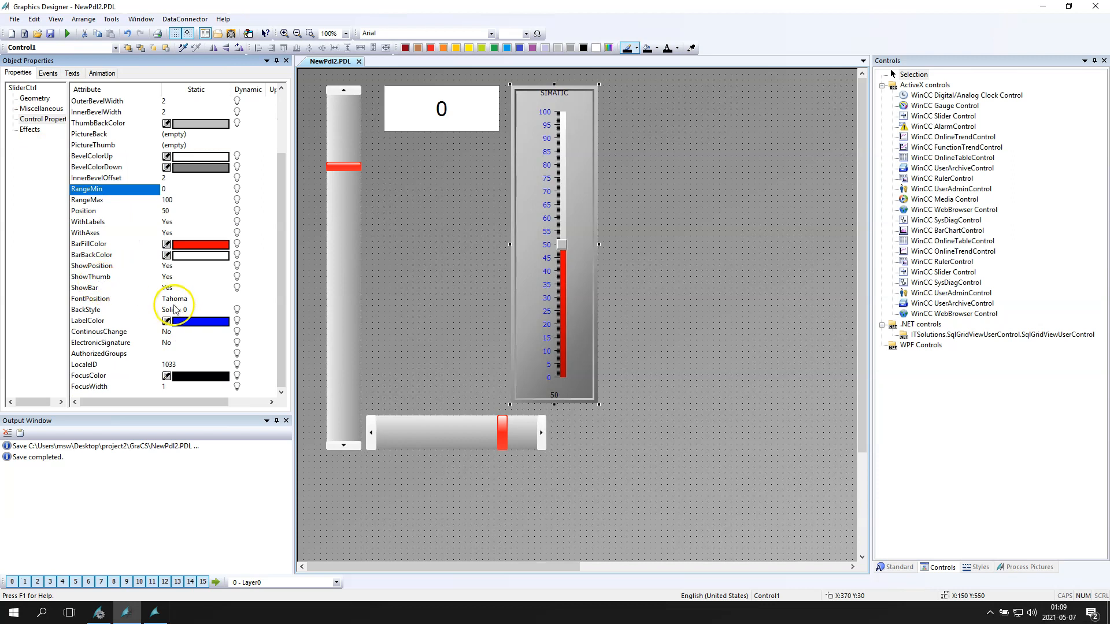
pyautogui.doubleClick(559, 206)
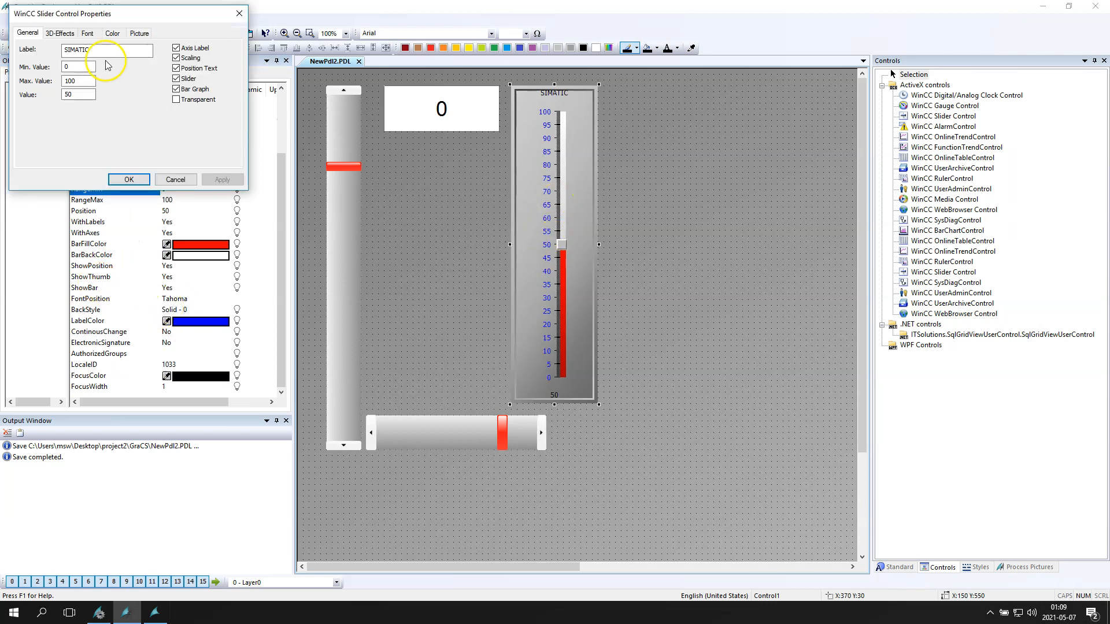
pyautogui.doubleClick(66, 49)
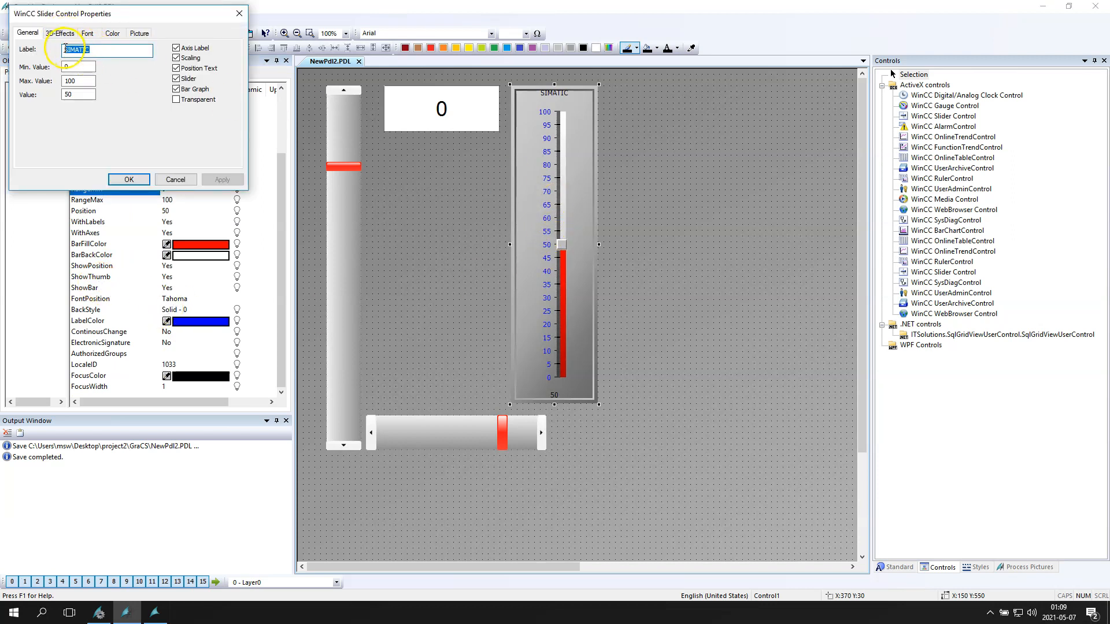
pyautogui.write('Status value')
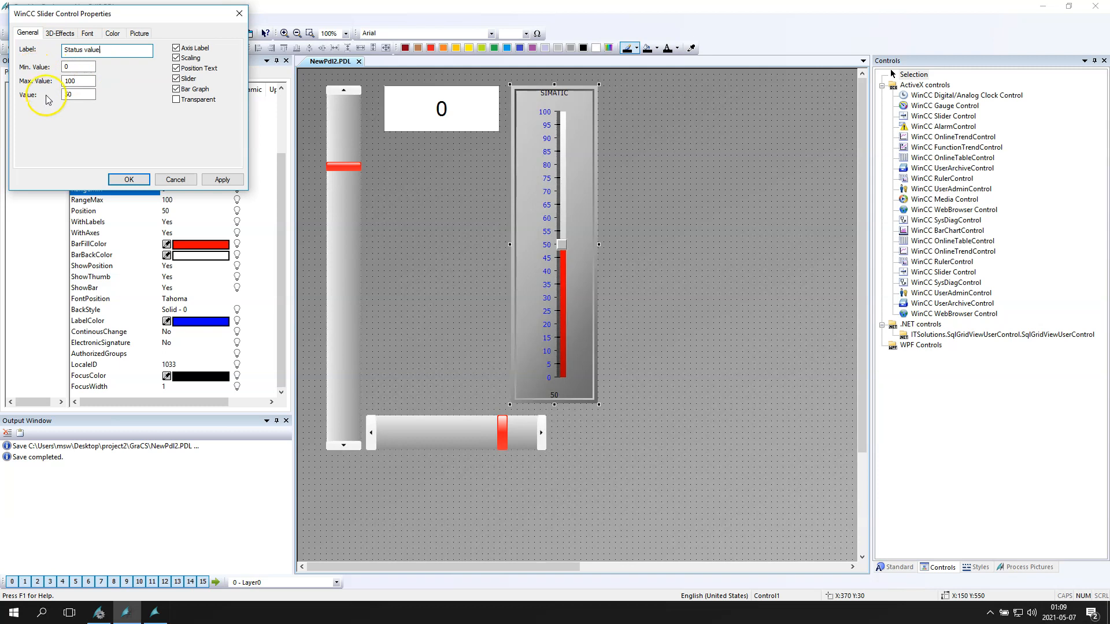
pyautogui.doubleClick(68, 93)
pyautogui.moveTo(80, 81); pyautogui.dragTo(37, 85)
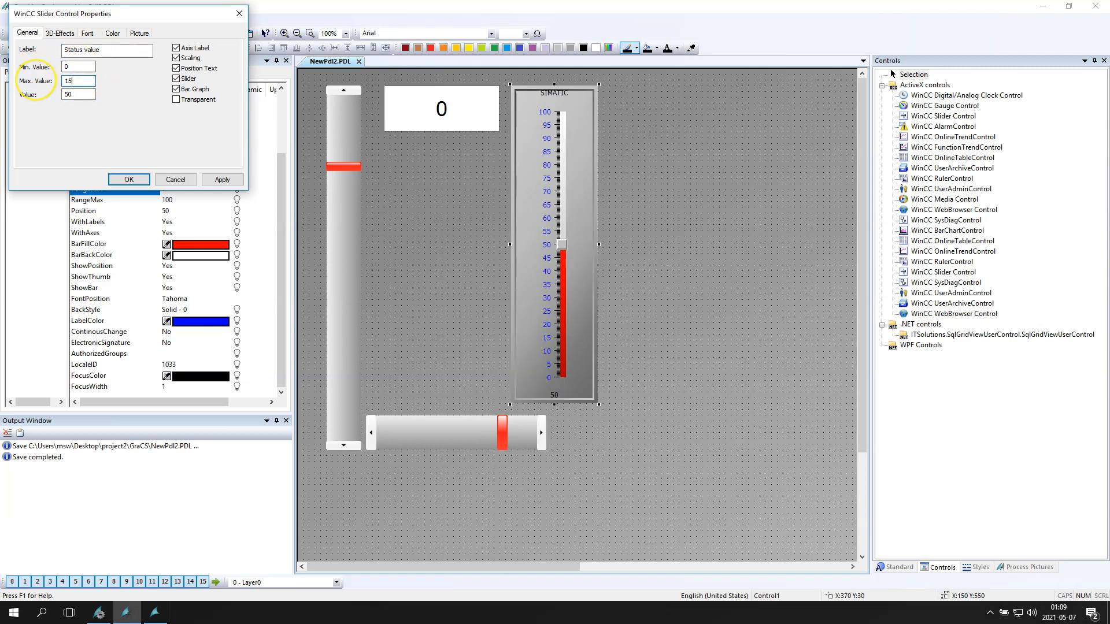
pyautogui.click(222, 179)
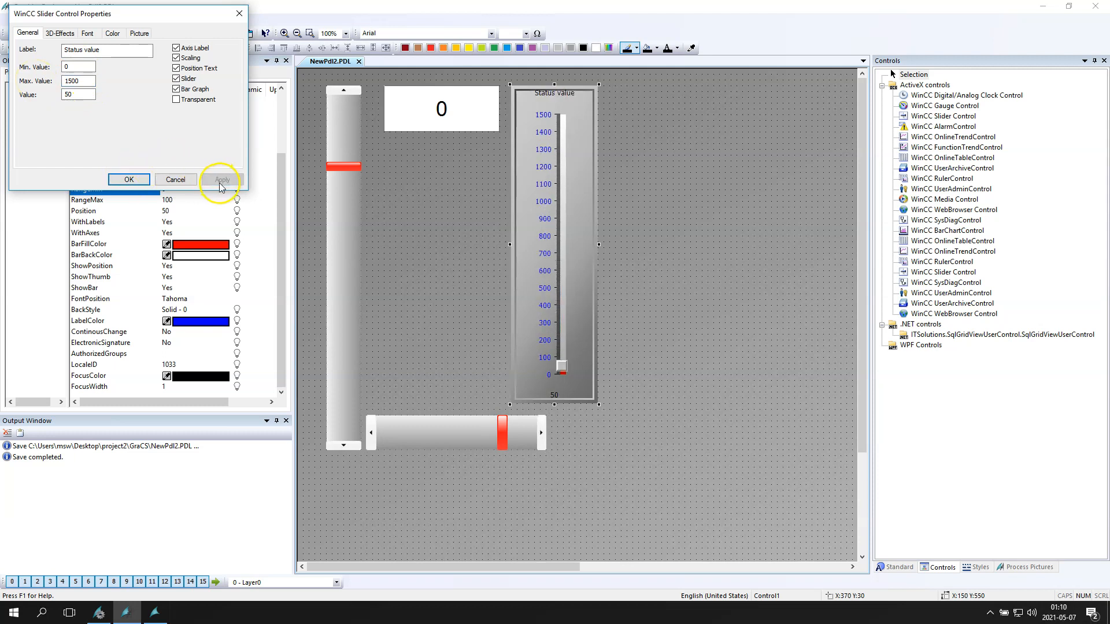
# - Look through the slider control's 3D effects, font, color and picture settings, and close its properties with OK
pyautogui.click(65, 35)
pyautogui.click(87, 34)
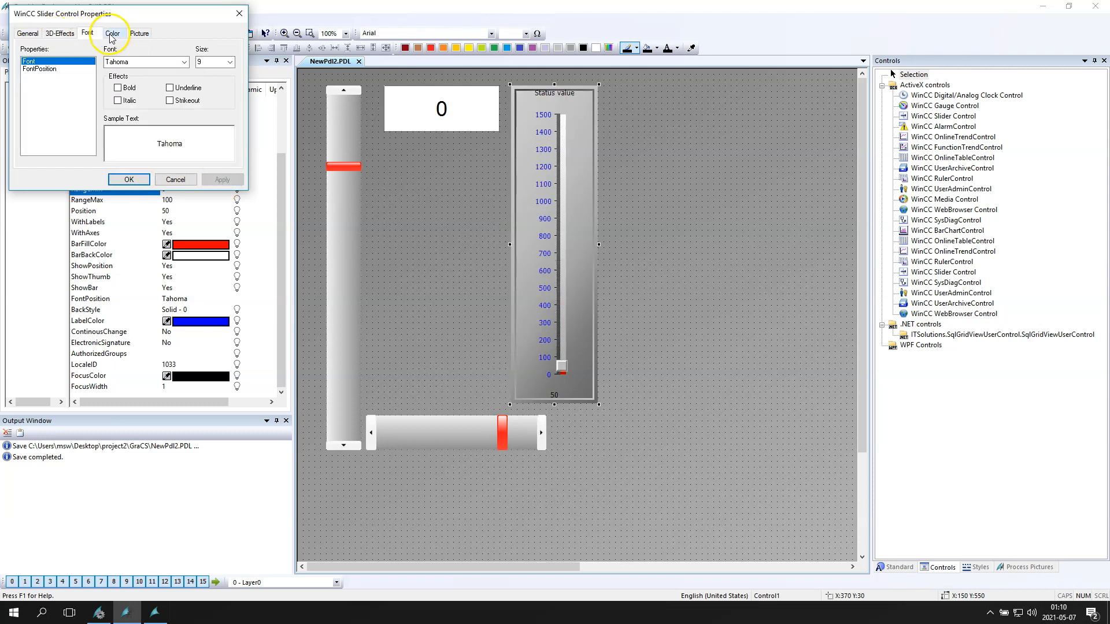
pyautogui.click(112, 34)
pyautogui.click(140, 33)
pyautogui.click(129, 180)
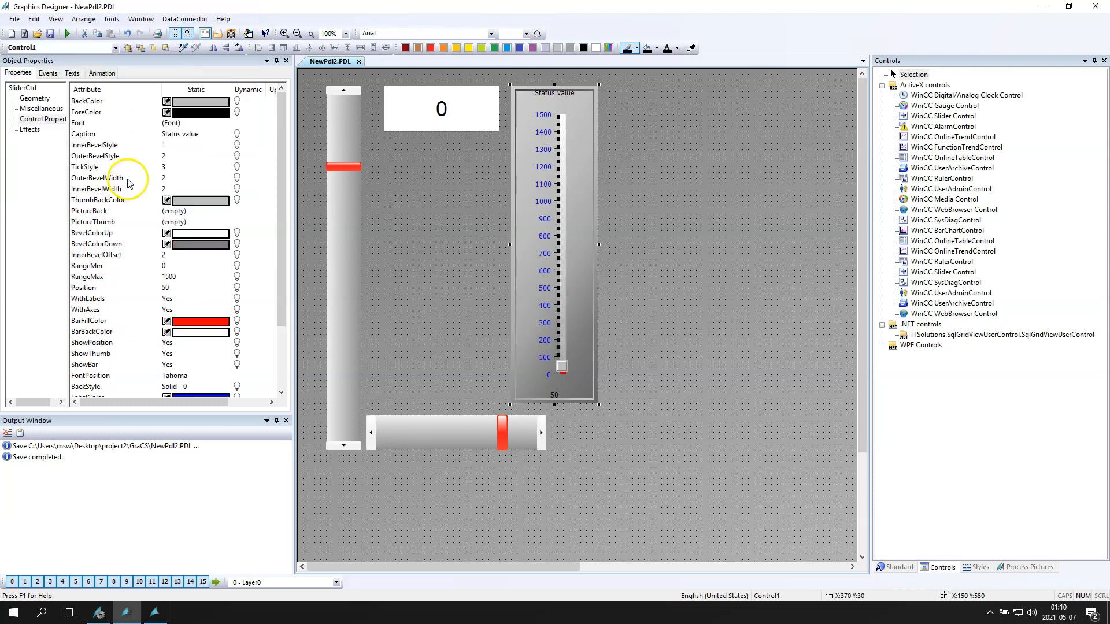
# - Link the slider control's Position attribute to the STATUS_DRIVE tag and widen the Dynamic column to show the full tag name
pyautogui.scroll(-3, 110, 172)
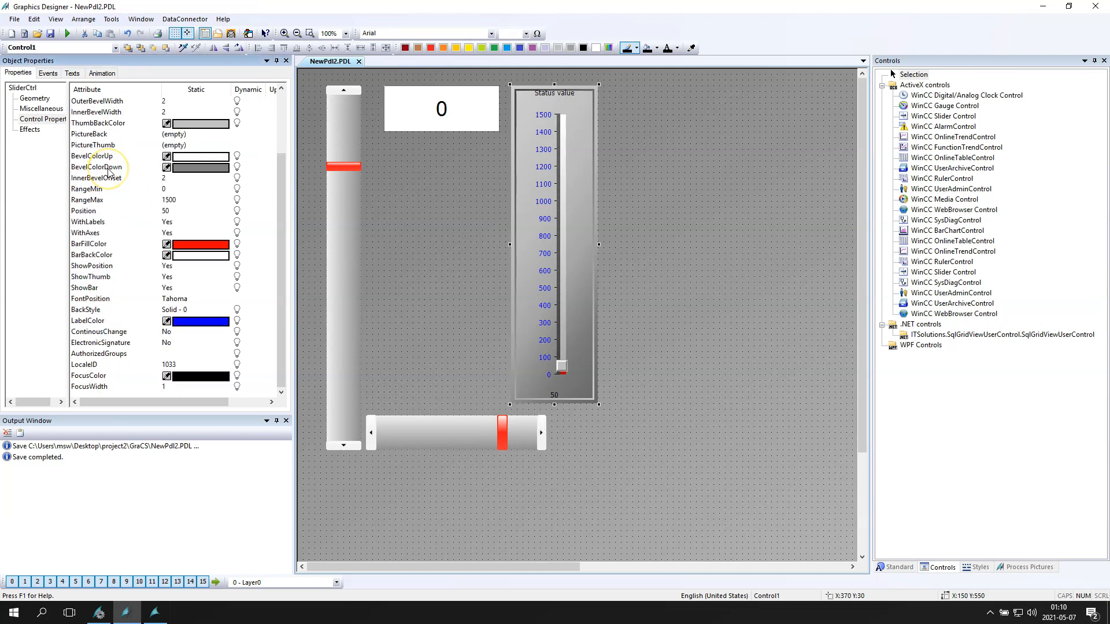
pyautogui.click(133, 211)
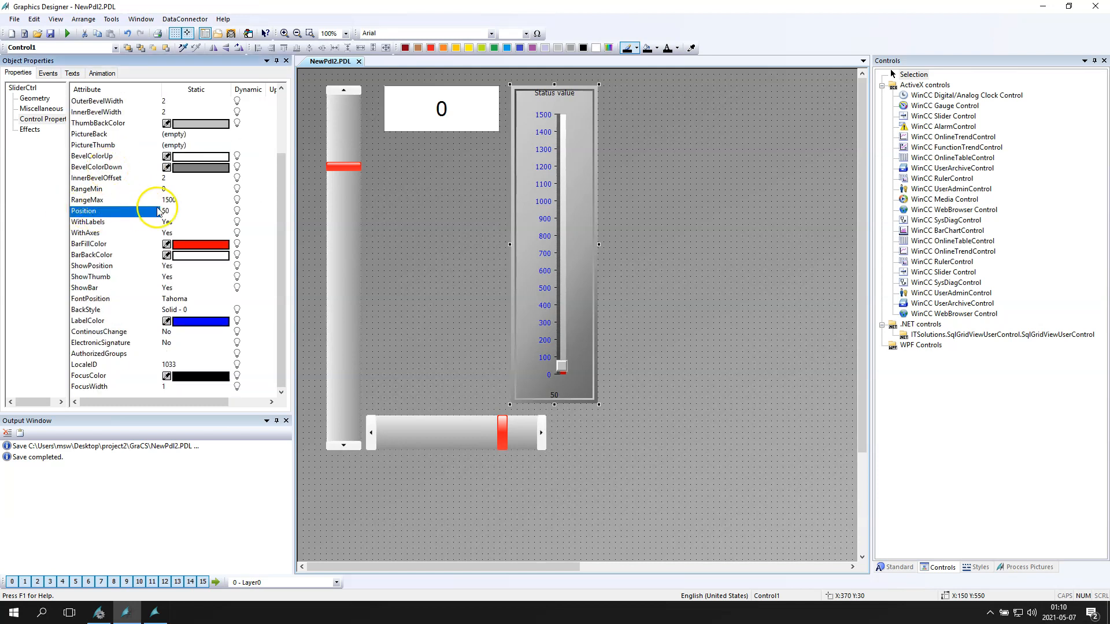
pyautogui.doubleClick(245, 211)
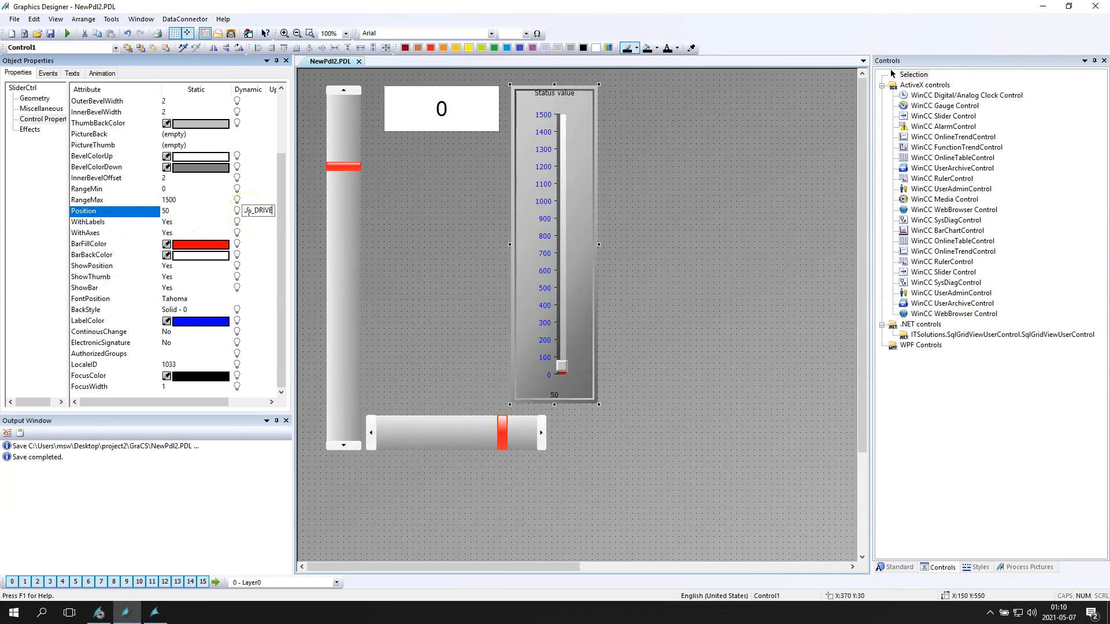
pyautogui.press('Return')
pyautogui.moveTo(232, 91); pyautogui.dragTo(268, 90)
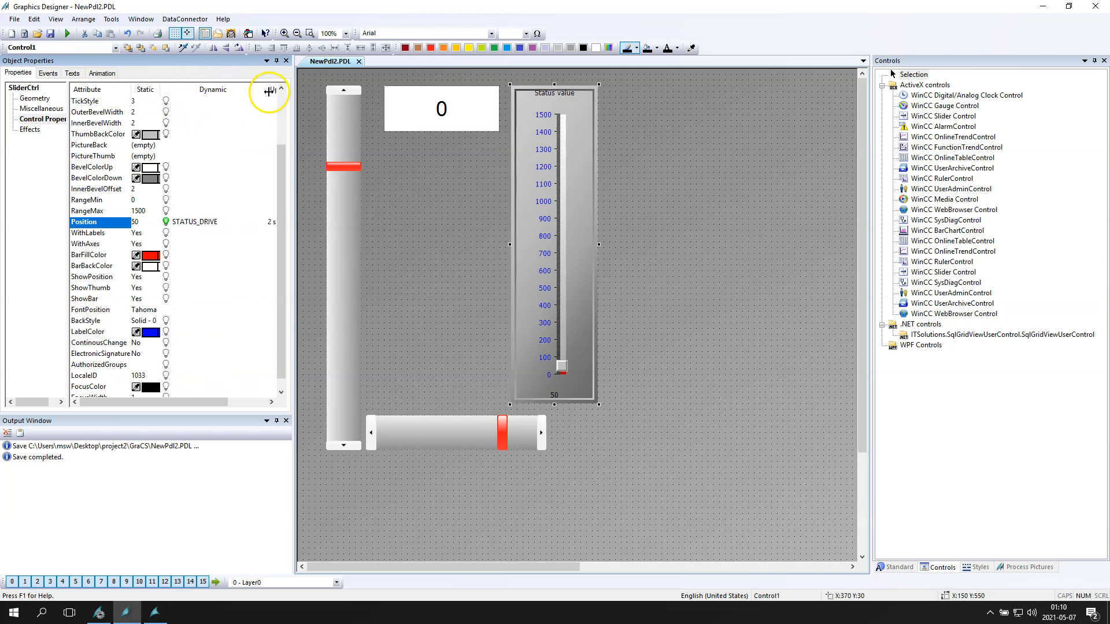
# - Save and run the picture, and move the vertical slider to its upper end
pyautogui.click(50, 35)
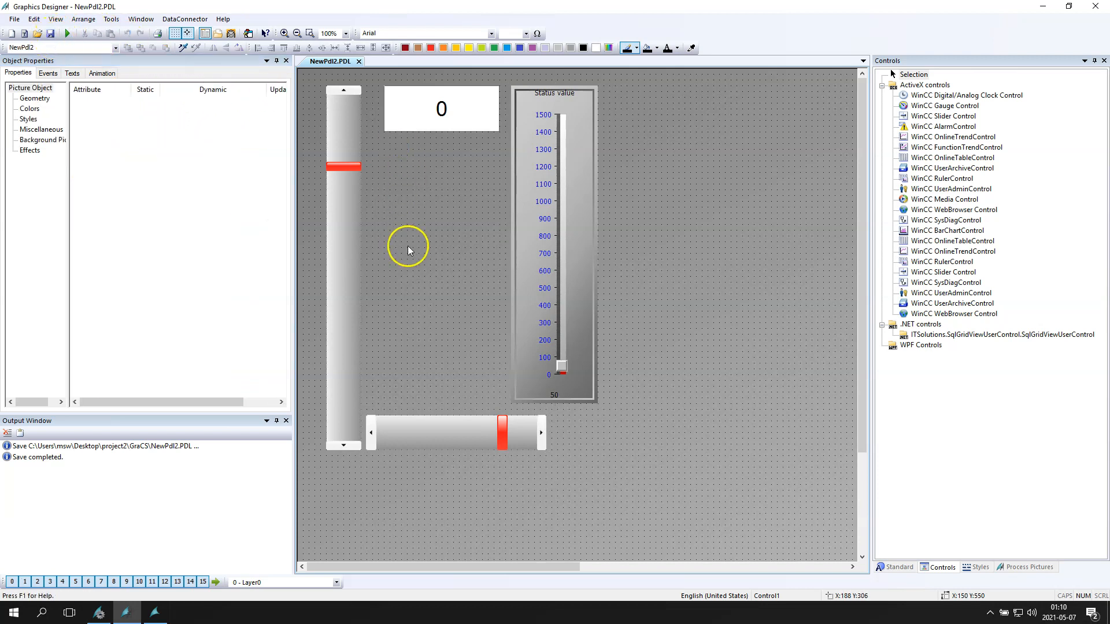
pyautogui.click(67, 33)
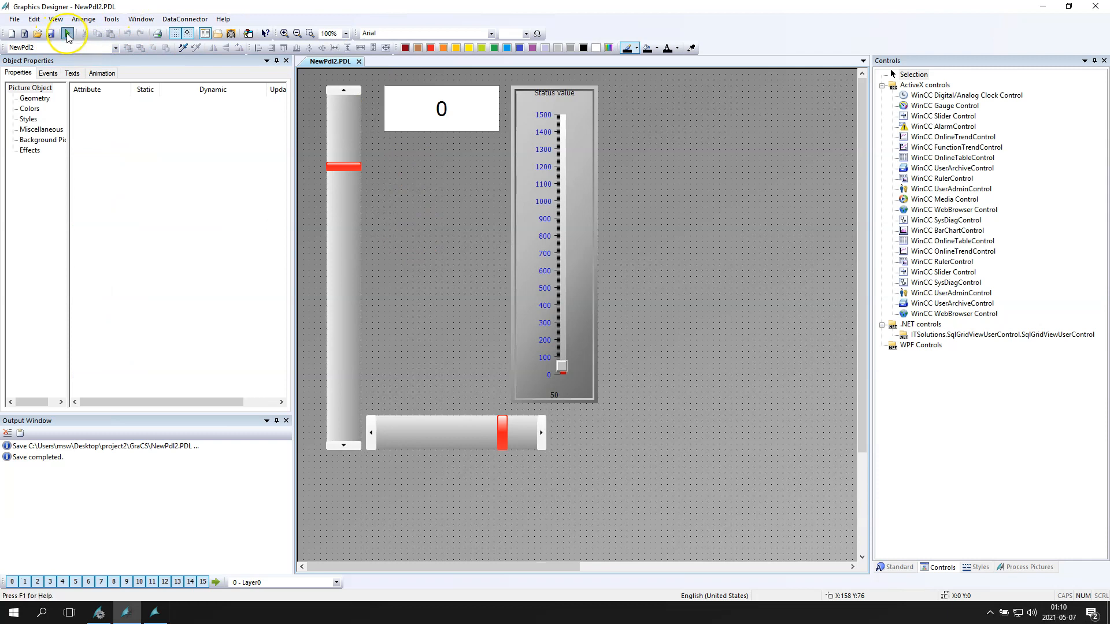
pyautogui.moveTo(41, 257); pyautogui.dragTo(59, 28)
# - Test the WinCC Slider Control in runtime by moving its thumb down the scale and back up to 1500
pyautogui.click(266, 65)
pyautogui.moveTo(267, 65); pyautogui.dragTo(266, 146)
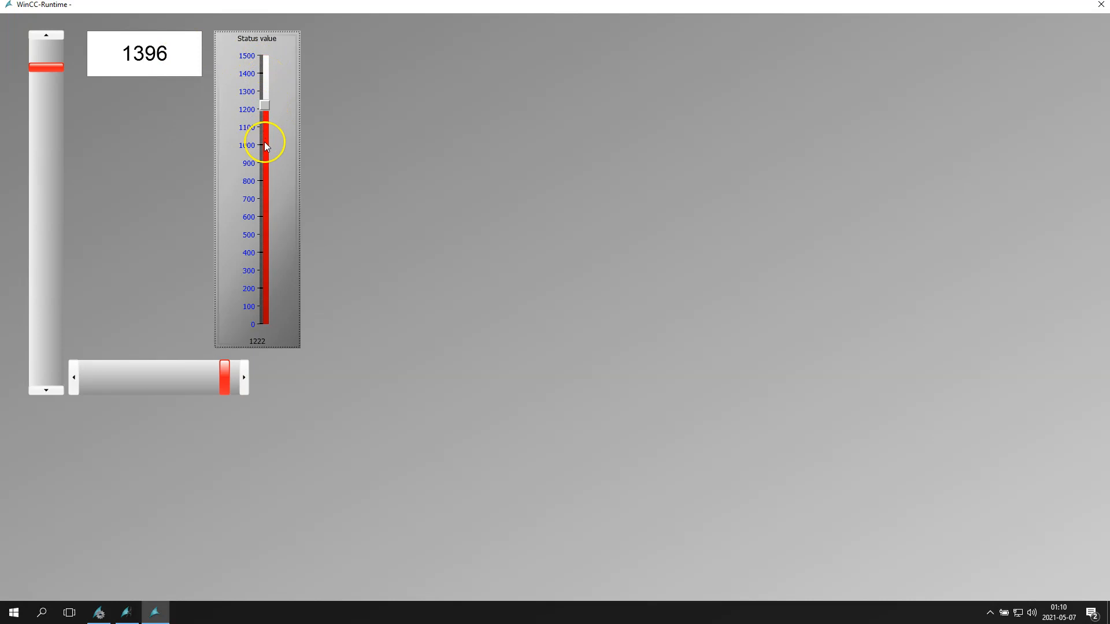
pyautogui.moveTo(265, 106); pyautogui.dragTo(267, 137)
pyautogui.moveTo(268, 297); pyautogui.dragTo(273, 70)
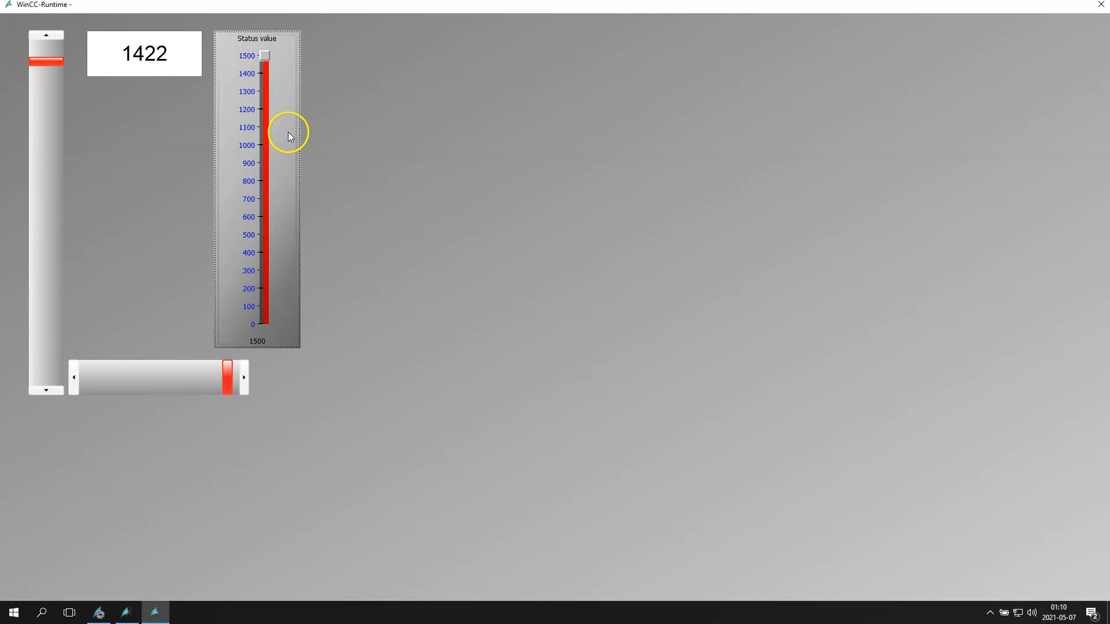
pyautogui.click(24, 600)
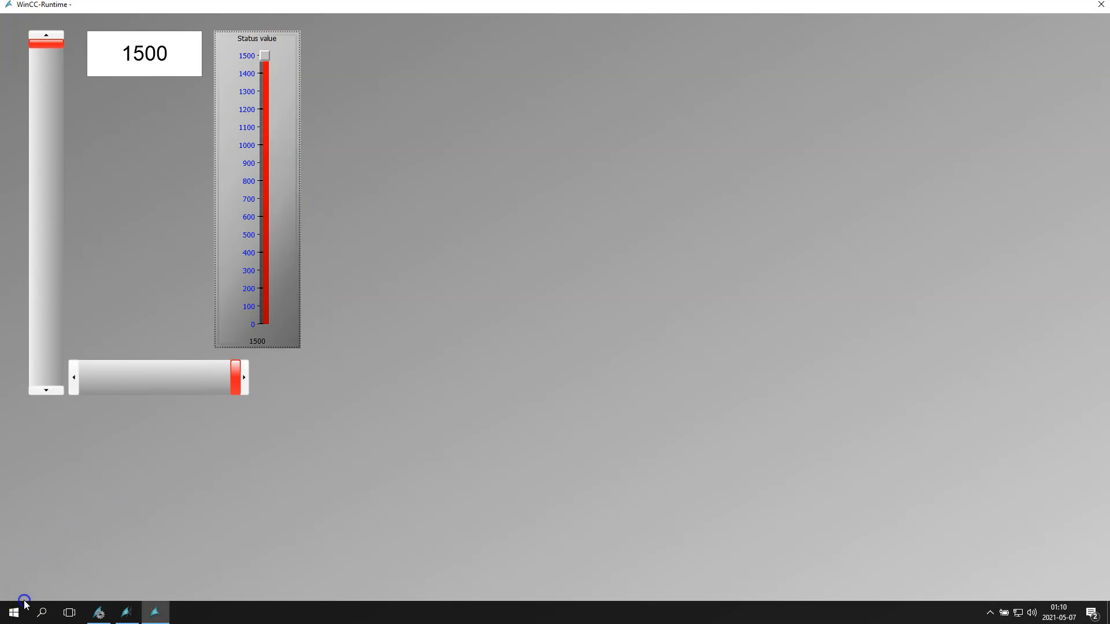